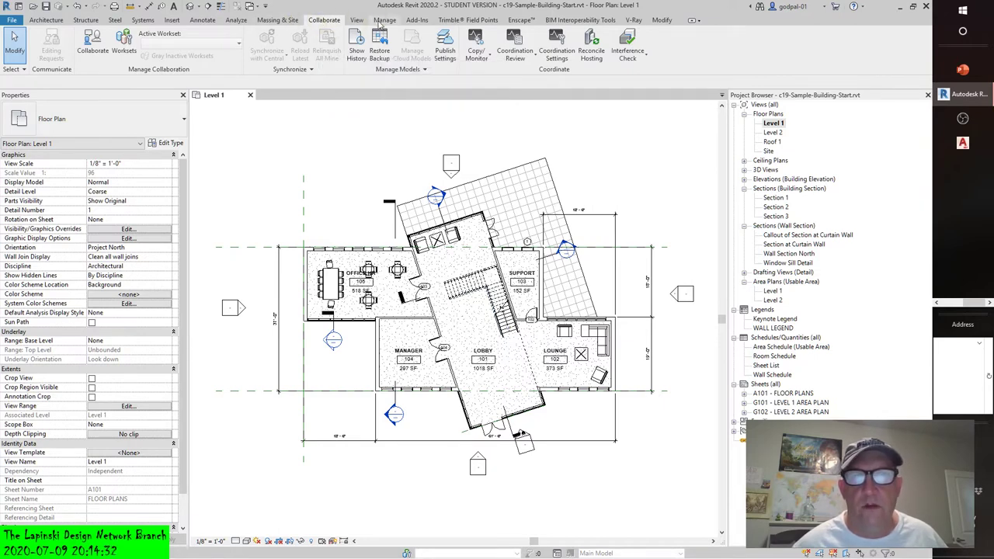
# Open Keynoting Settings from the Annotate tab's Keynote menu, dismissing the unsaved-project reminder.
pyautogui.click(356, 20)
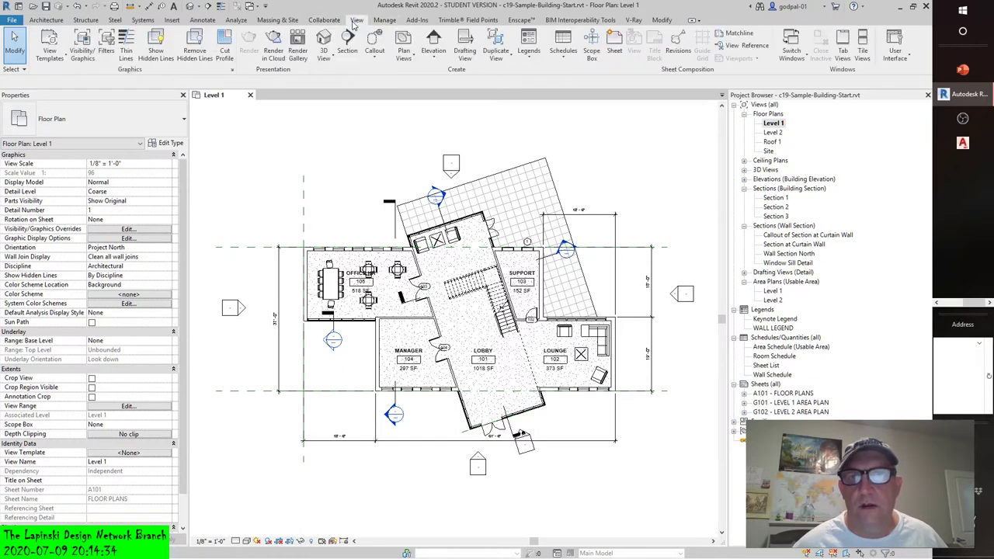
pyautogui.click(202, 20)
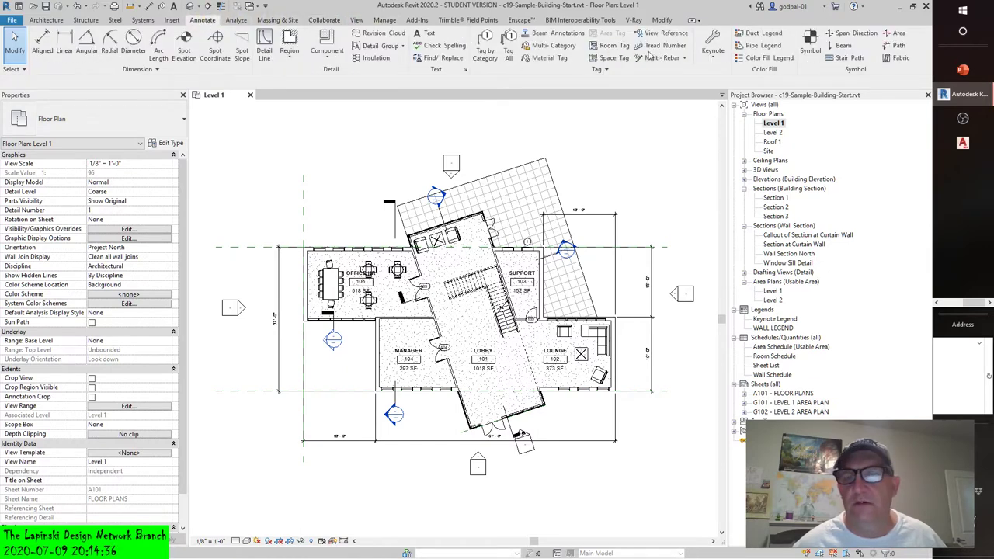
pyautogui.click(713, 53)
pyautogui.click(716, 140)
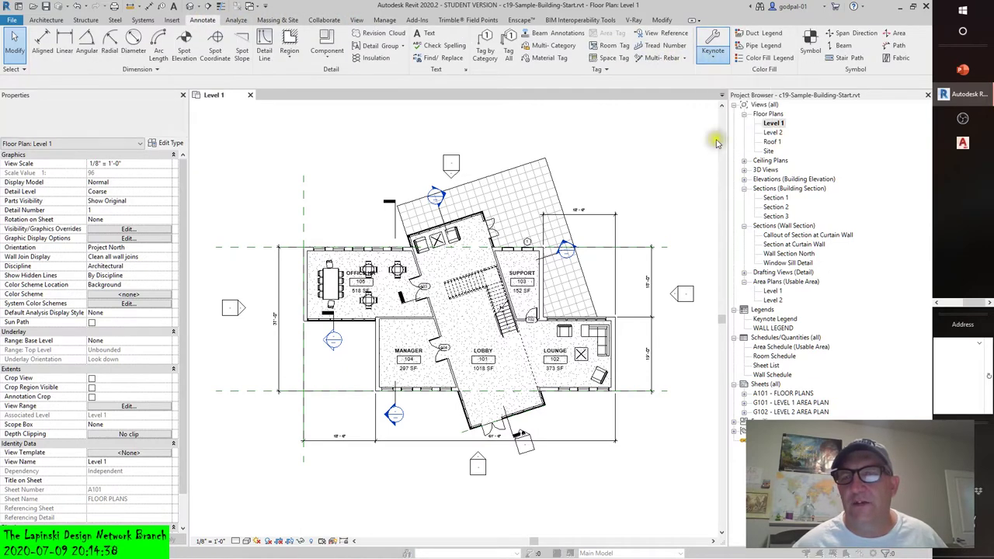
pyautogui.click(532, 323)
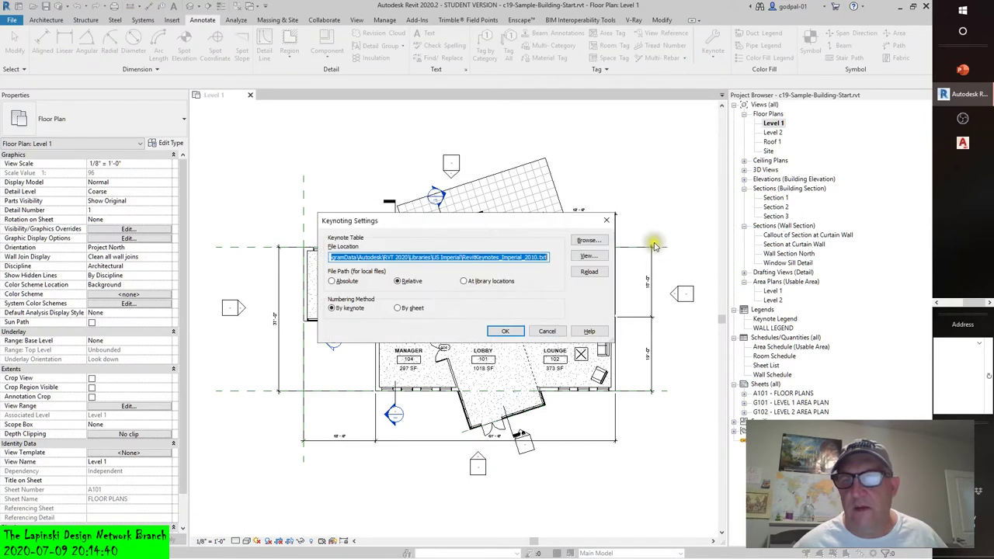
# Browse to D:\1_Revit Instructional Lecture & Lab Files\c19 Annotating and select MARA_Keynotes.txt.
pyautogui.click(588, 240)
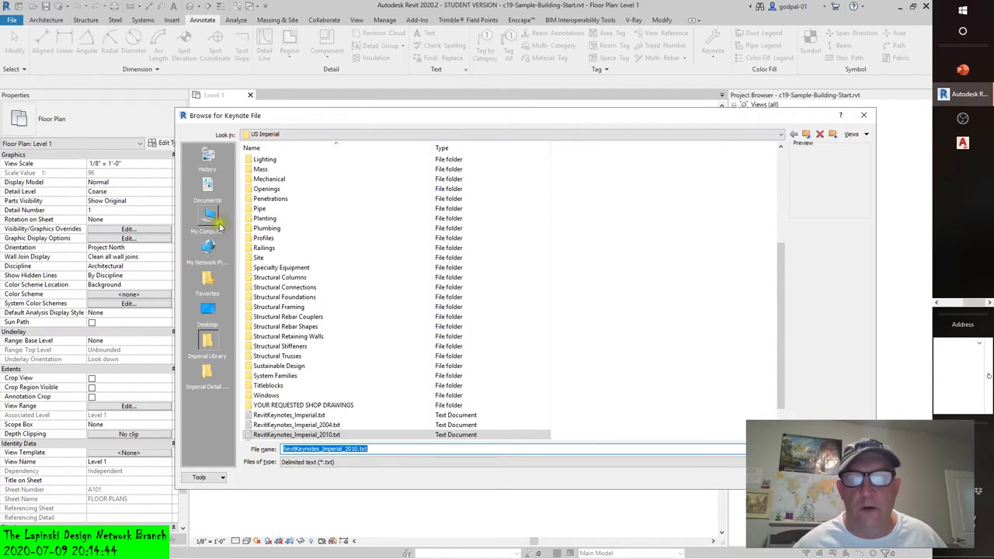
pyautogui.click(295, 136)
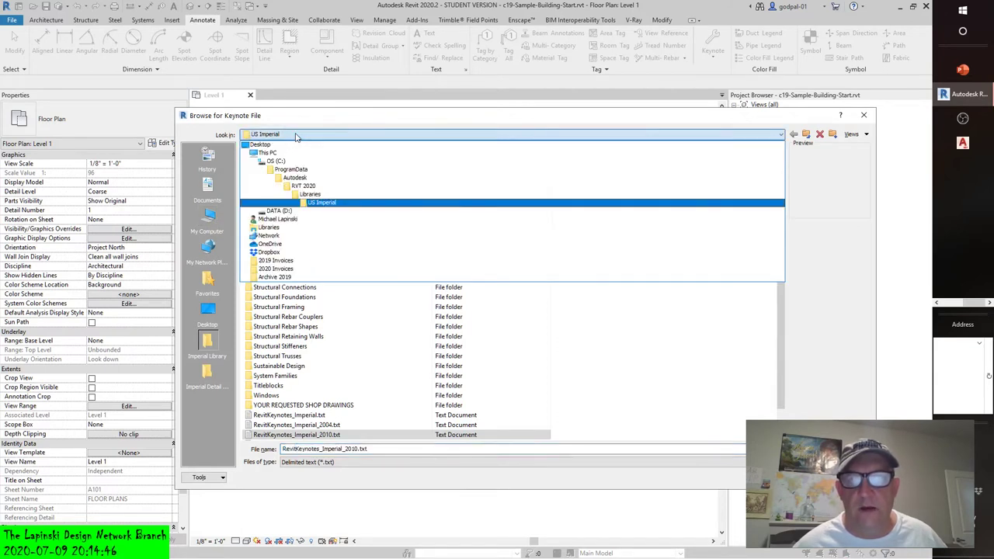
pyautogui.click(291, 211)
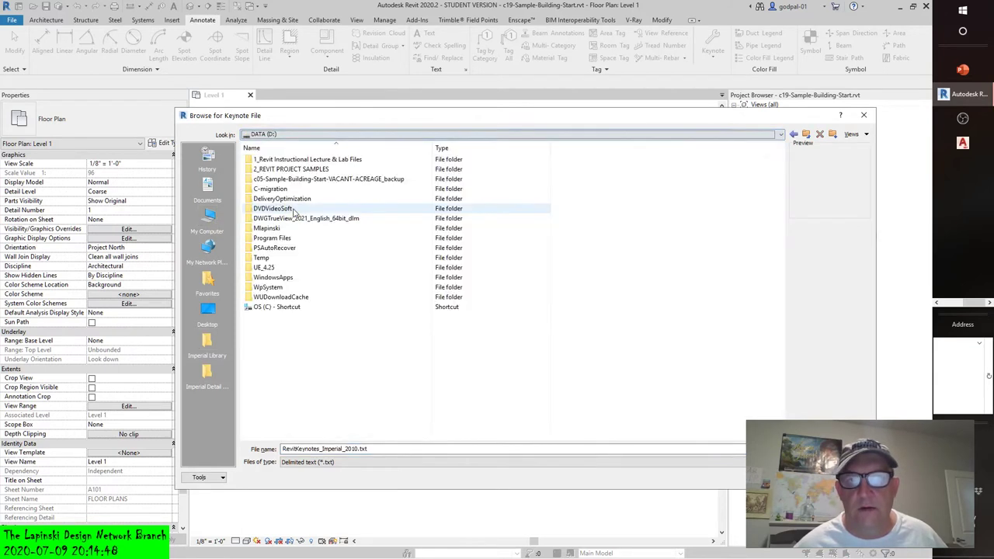
pyautogui.click(286, 160)
pyautogui.doubleClick(286, 160)
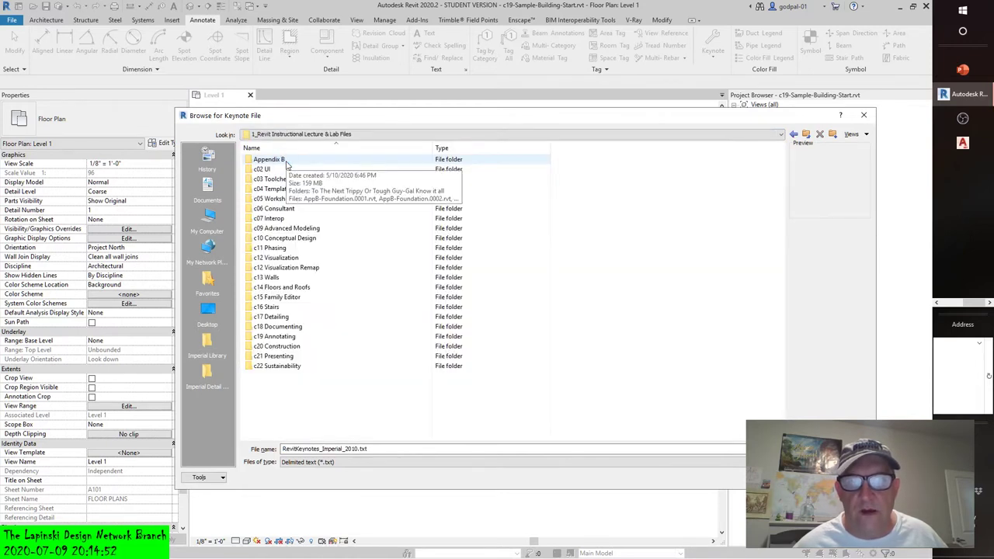
pyautogui.doubleClick(273, 336)
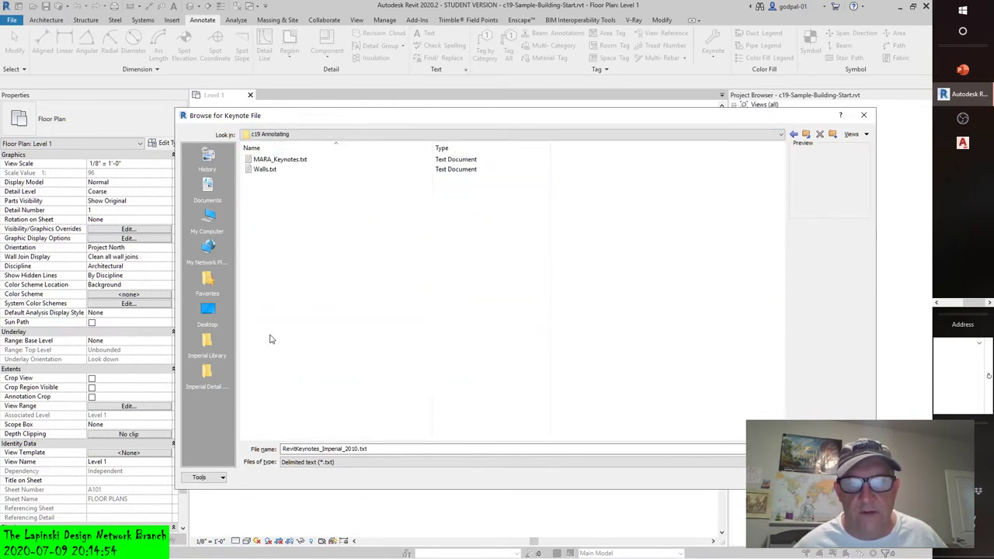
pyautogui.click(268, 160)
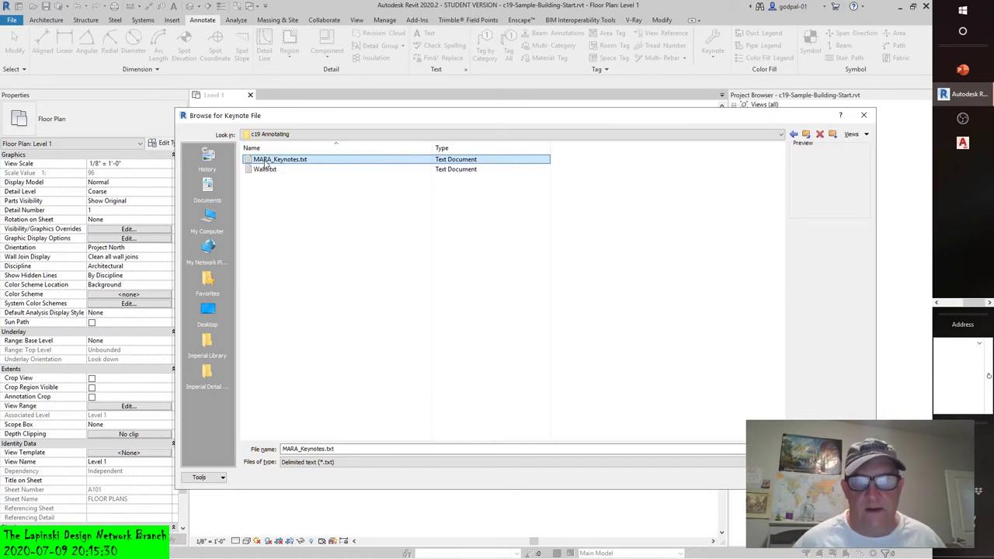
# Confirm MARA_Keynotes.txt as the keynote table, then review and dismiss the unreadable-line warning.
pyautogui.press('Return')
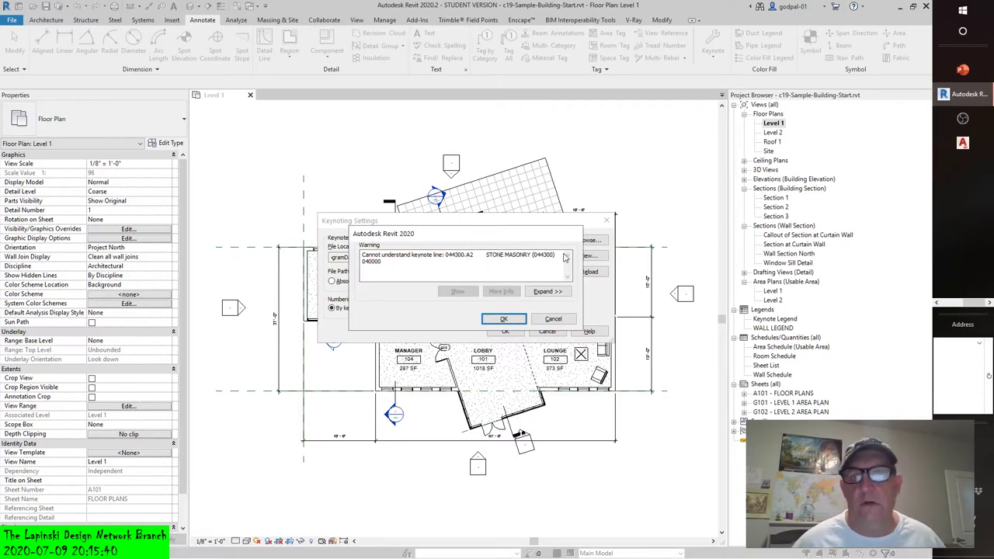
pyautogui.click(548, 291)
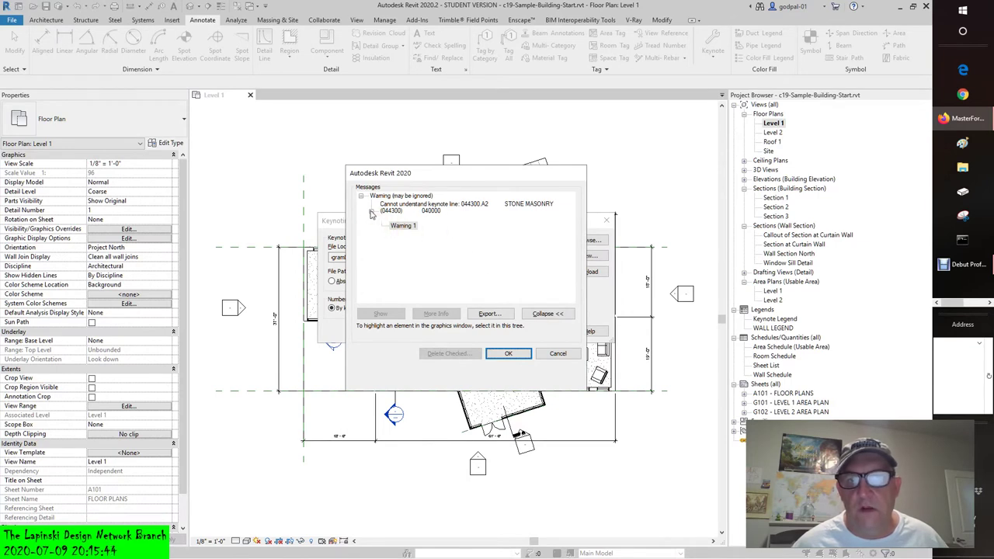
pyautogui.click(509, 354)
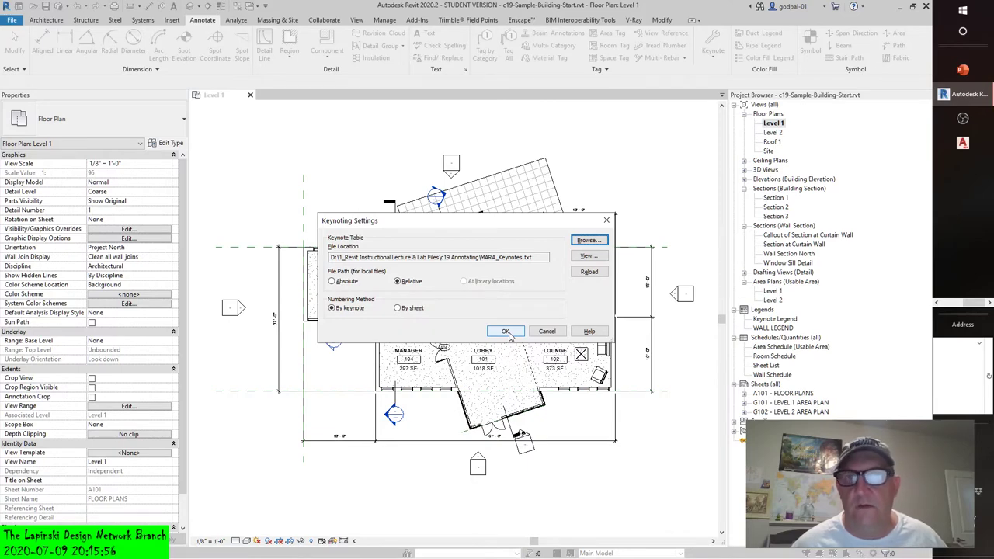
# Reopen Keynoting Settings and reload the MARA_Keynotes table twice.
pyautogui.click(506, 331)
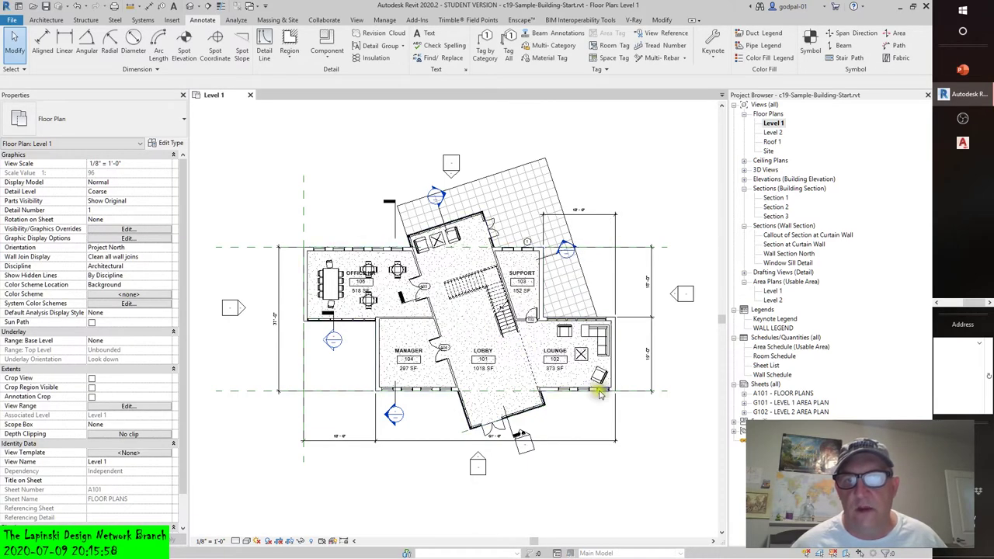
pyautogui.click(715, 59)
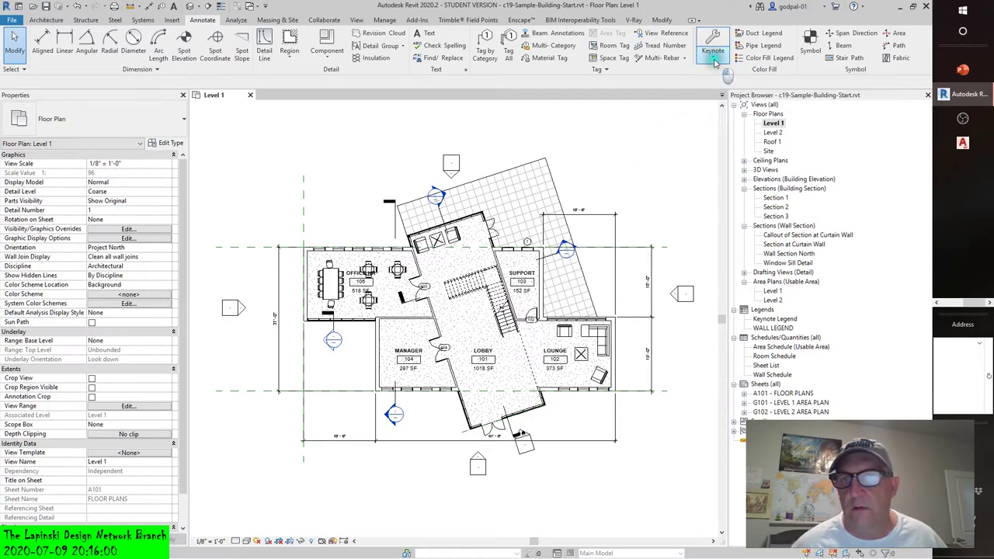
pyautogui.click(733, 139)
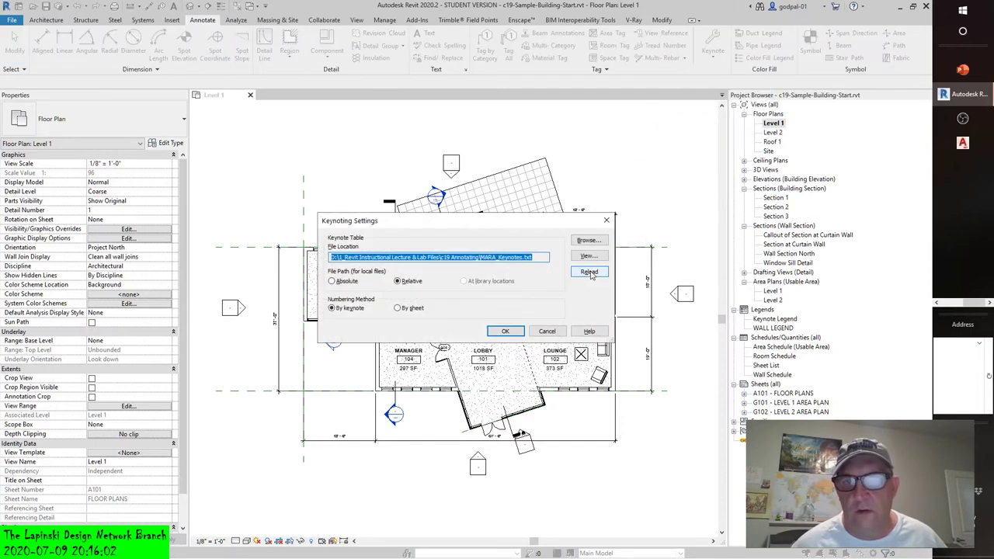
pyautogui.click(589, 272)
pyautogui.click(528, 286)
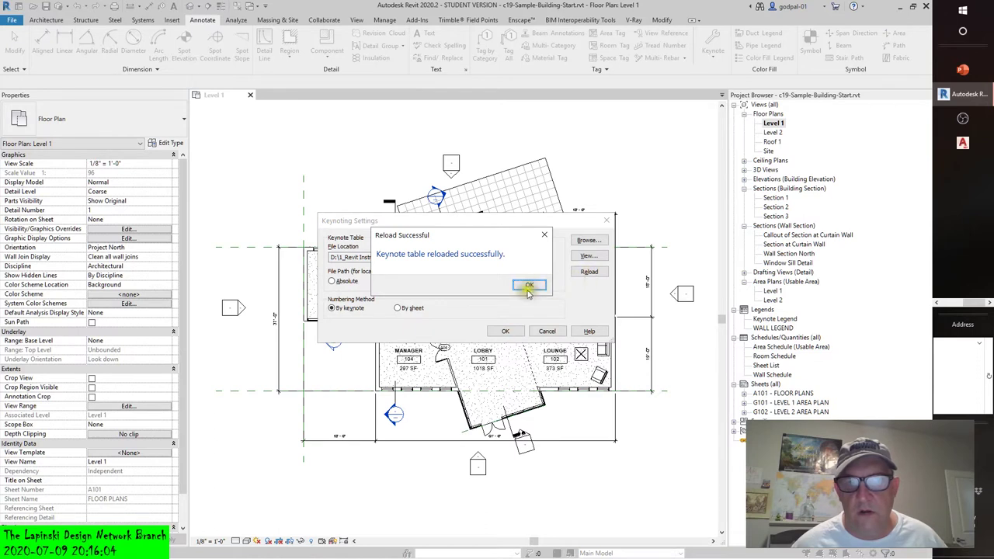
pyautogui.click(589, 272)
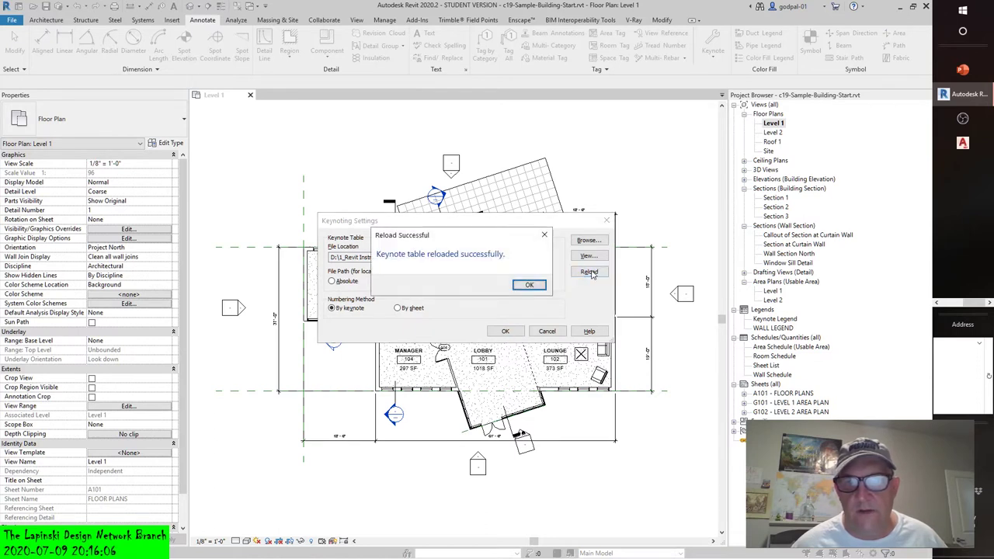
pyautogui.click(529, 285)
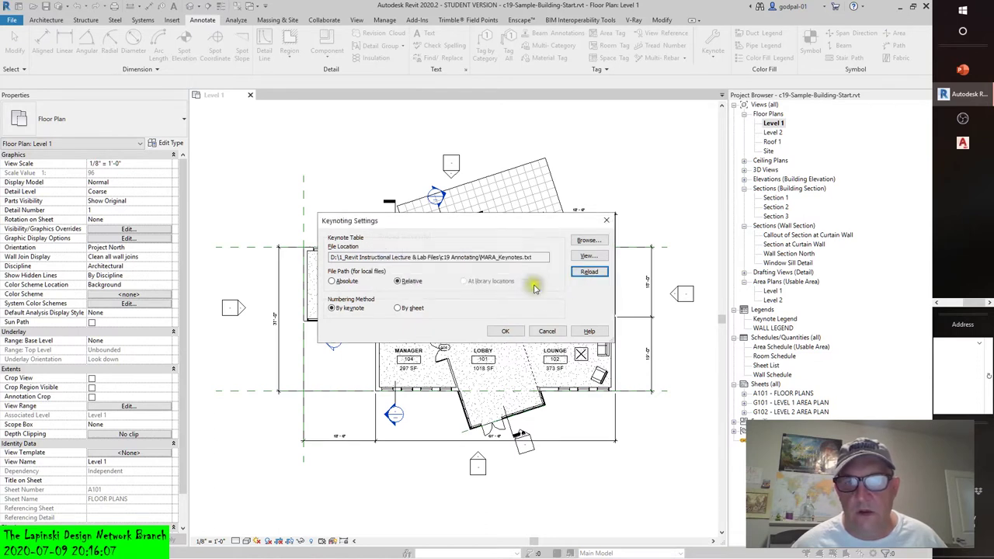
# Switch the keynote path to Absolute, then back to Relative, reloading each time, and close the settings.
pyautogui.click(332, 281)
pyautogui.click(588, 271)
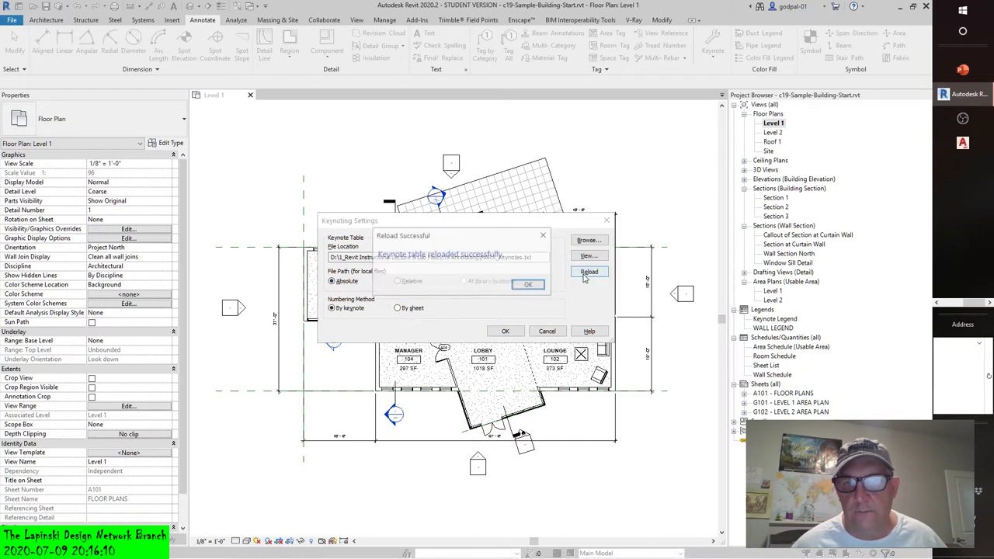
pyautogui.click(529, 285)
pyautogui.click(398, 281)
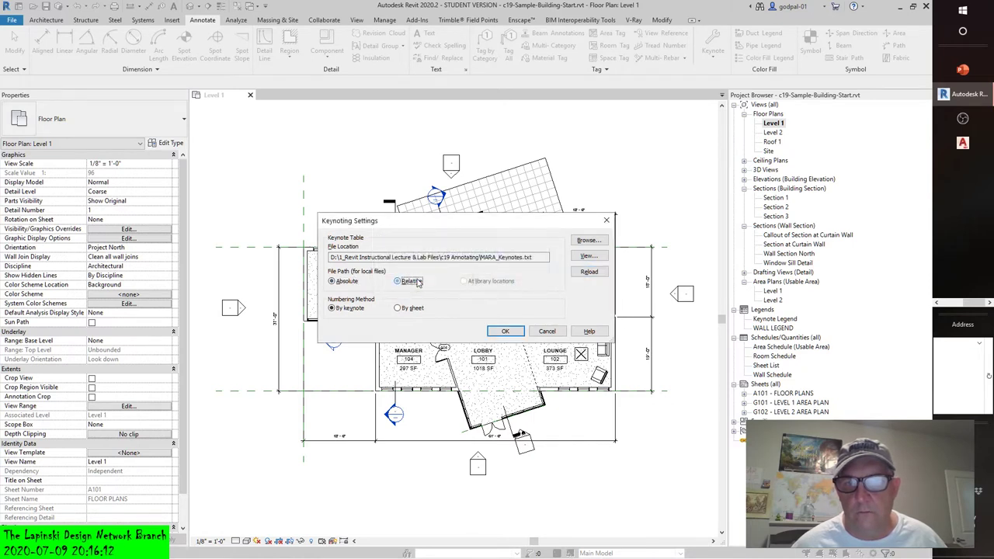
pyautogui.click(584, 271)
pyautogui.click(529, 285)
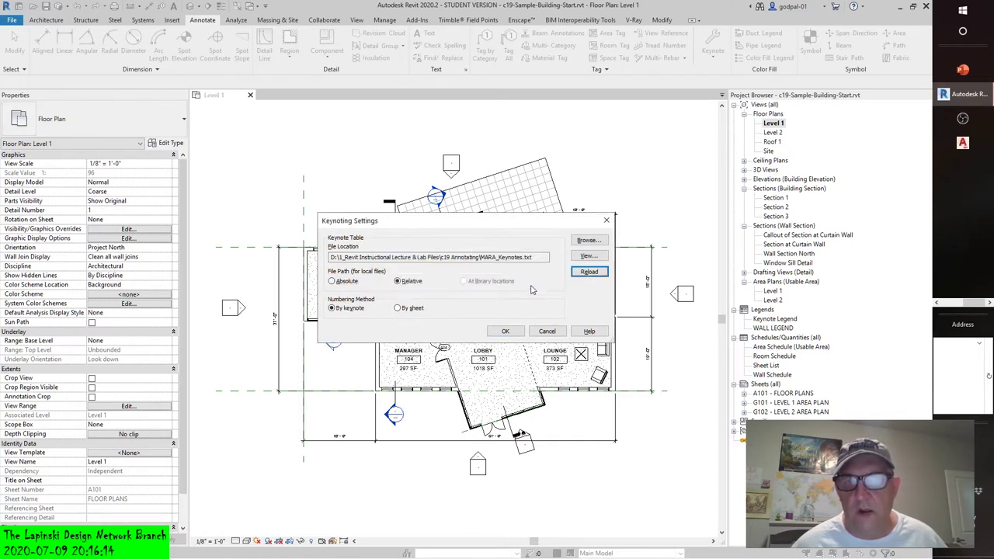
pyautogui.click(505, 331)
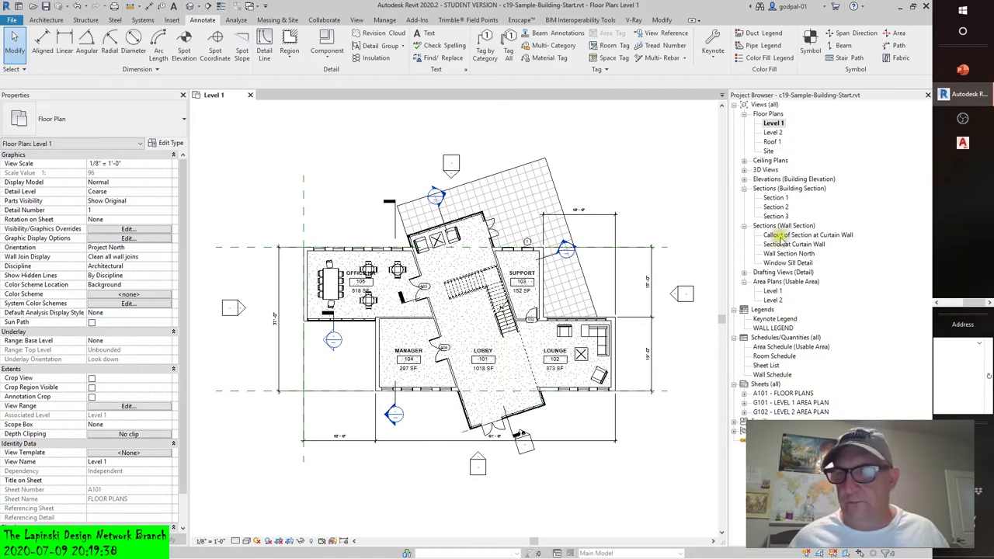
pyautogui.click(778, 255)
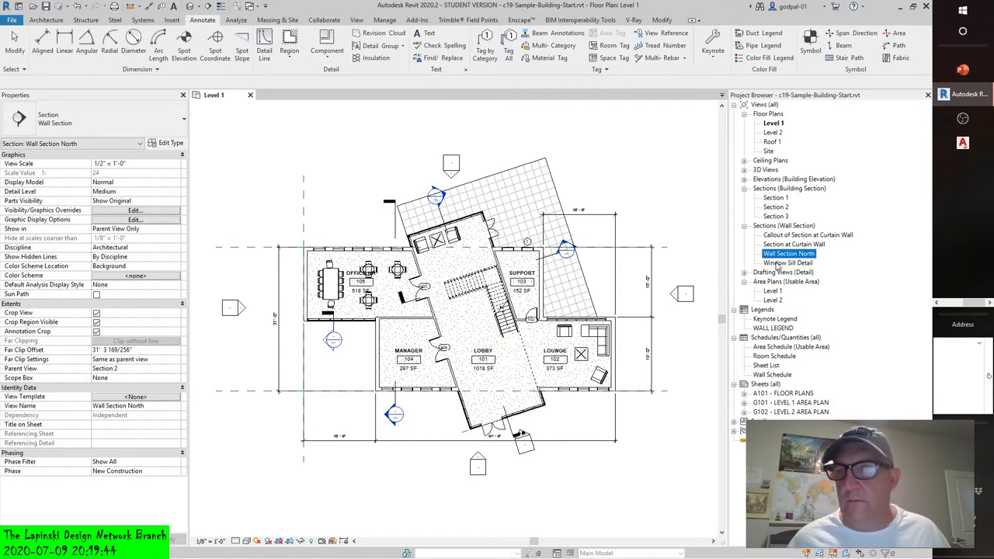
pyautogui.doubleClick(775, 264)
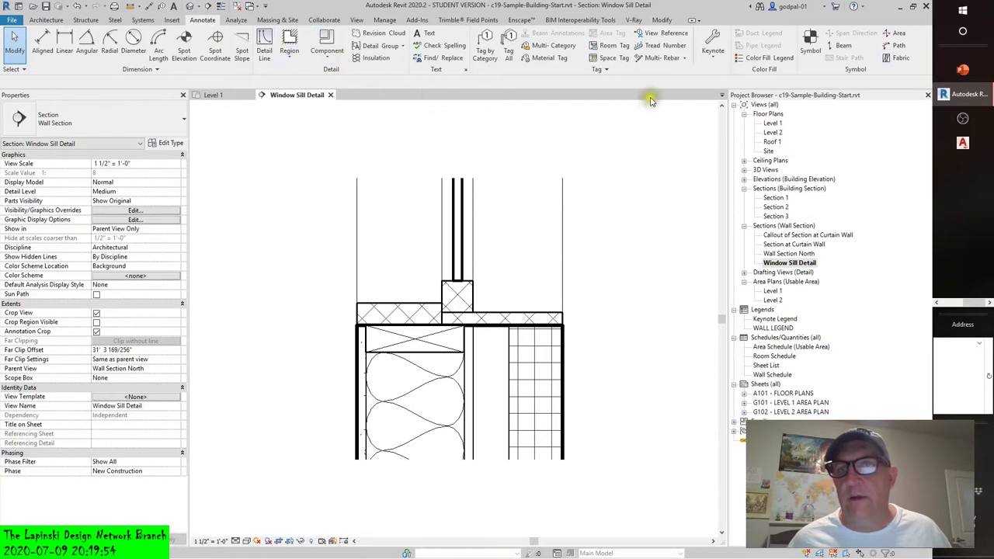
pyautogui.click(713, 46)
pyautogui.click(734, 74)
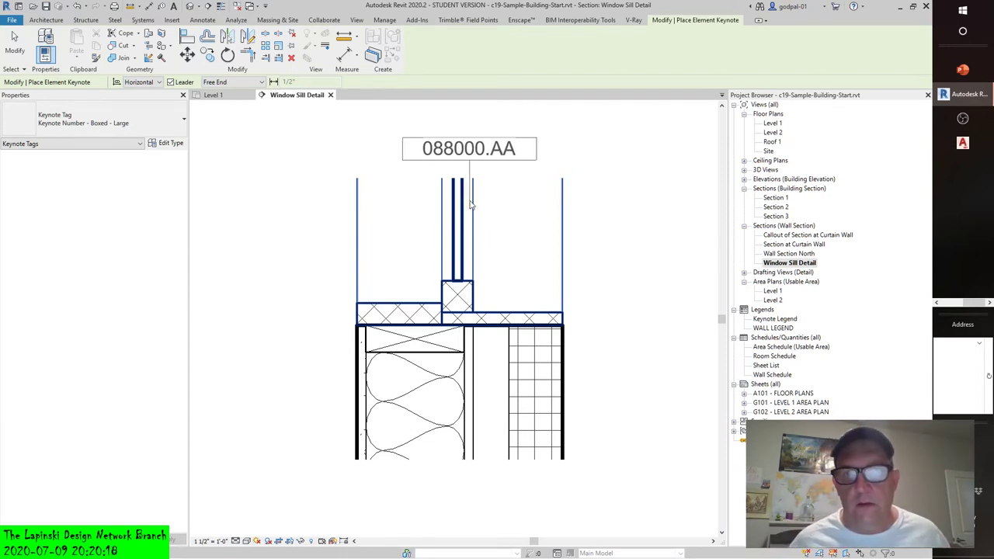
pyautogui.scroll(-3, 486, 286)
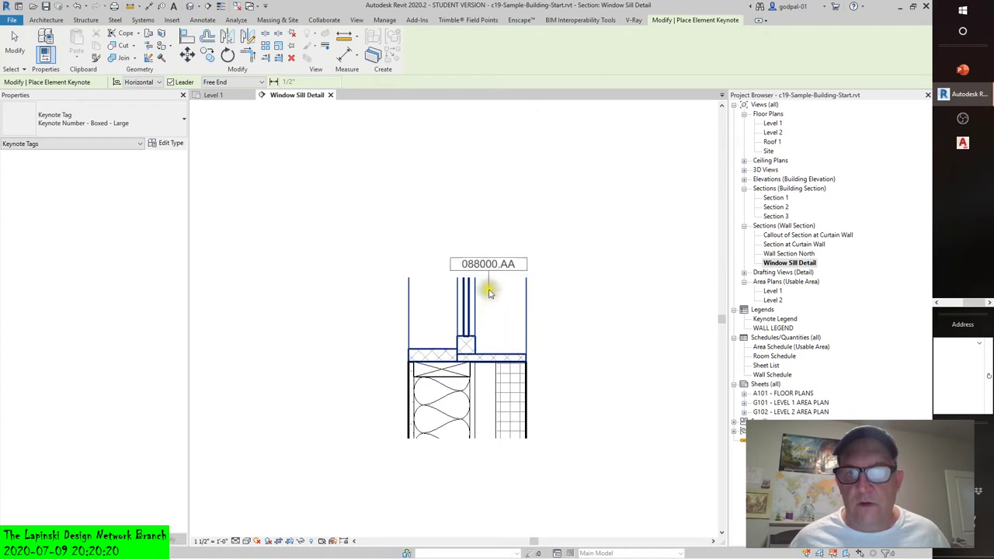
pyautogui.scroll(3, 489, 293)
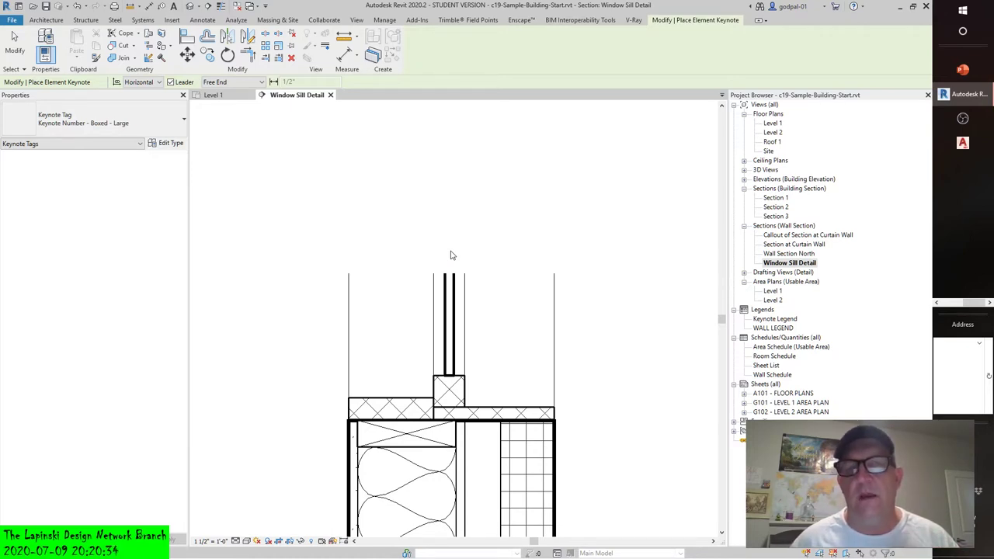
pyautogui.click(451, 278)
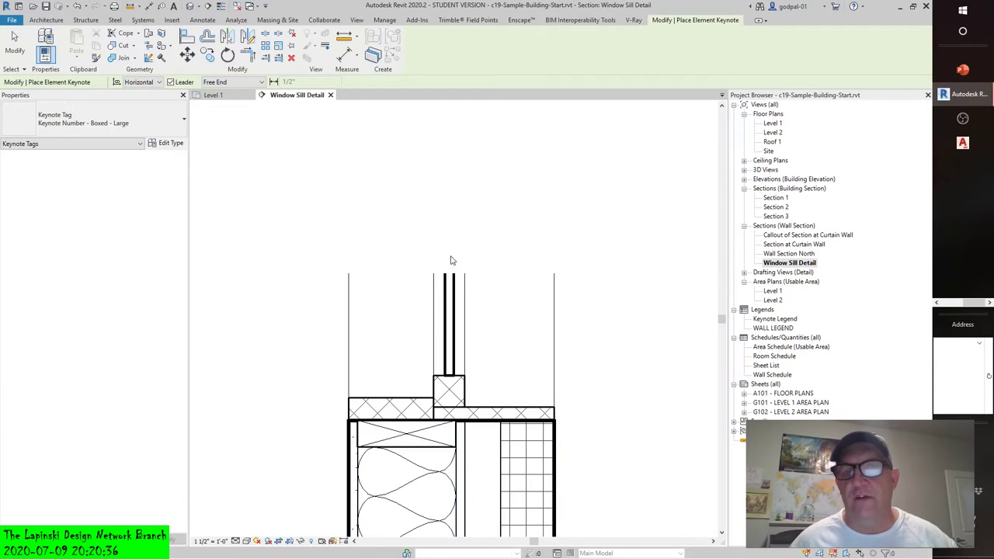
pyautogui.click(450, 268)
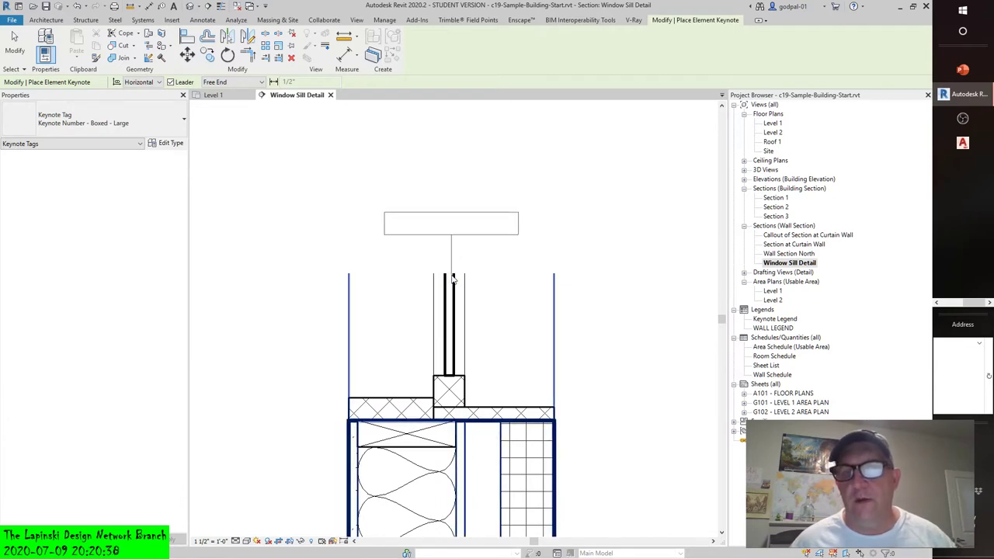
pyautogui.click(450, 271)
pyautogui.click(452, 264)
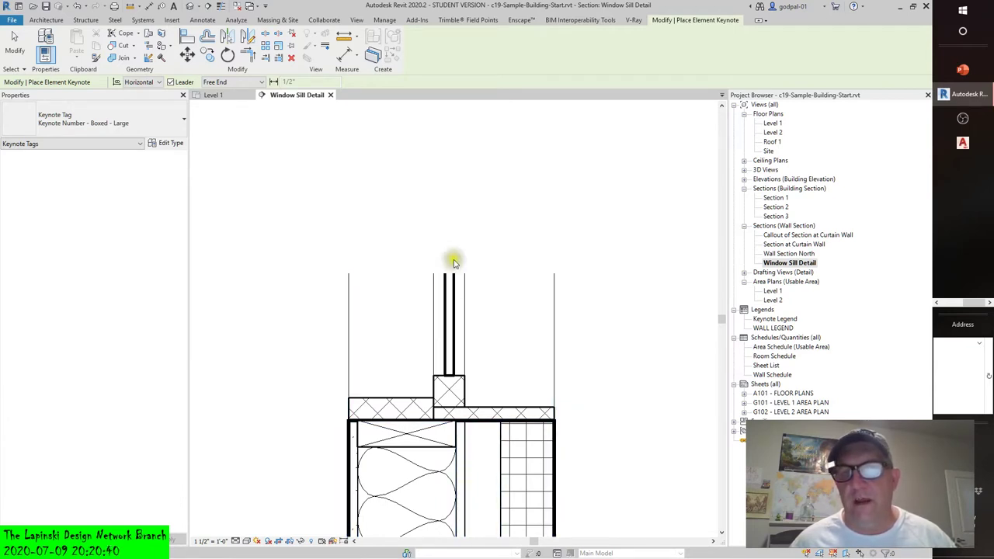
pyautogui.click(492, 242)
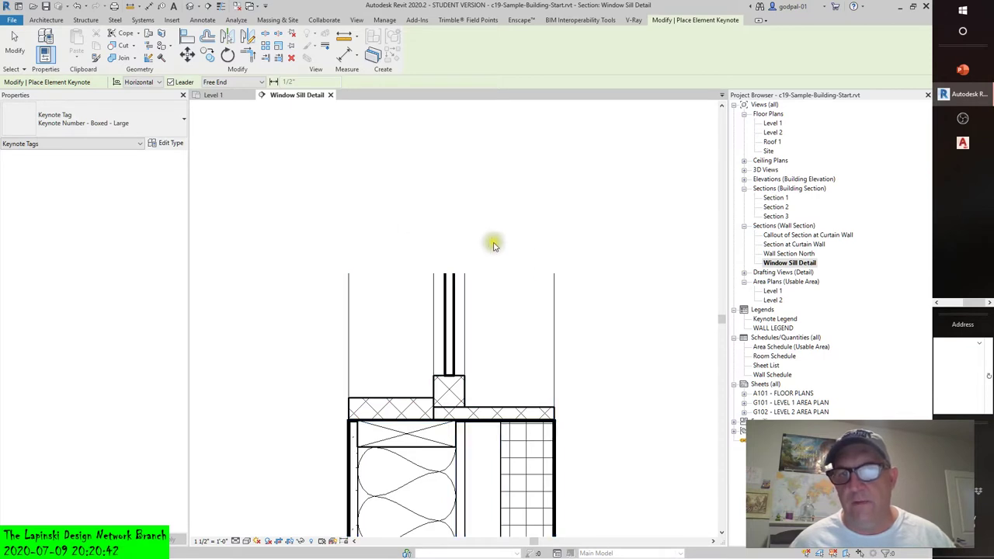
pyautogui.click(477, 288)
pyautogui.click(614, 362)
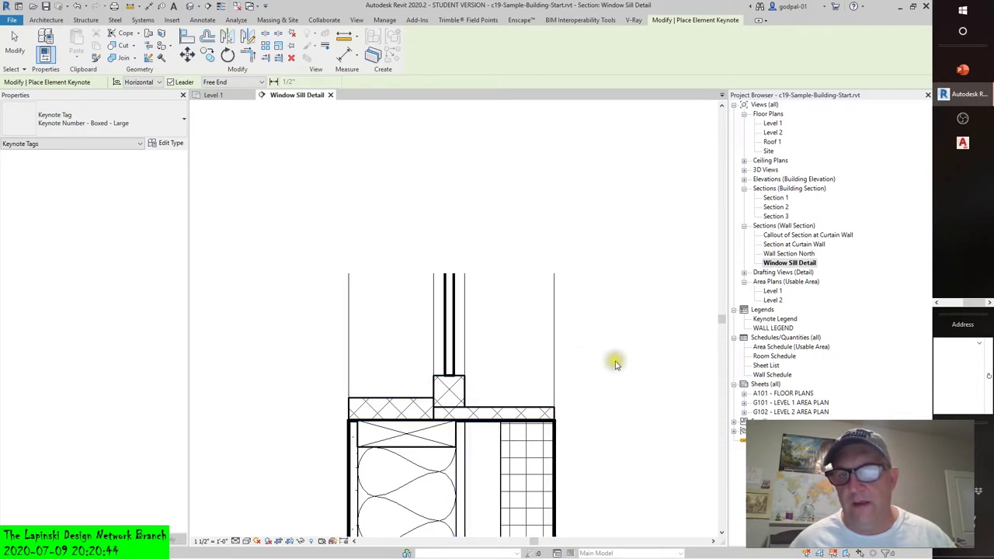
pyautogui.click(453, 336)
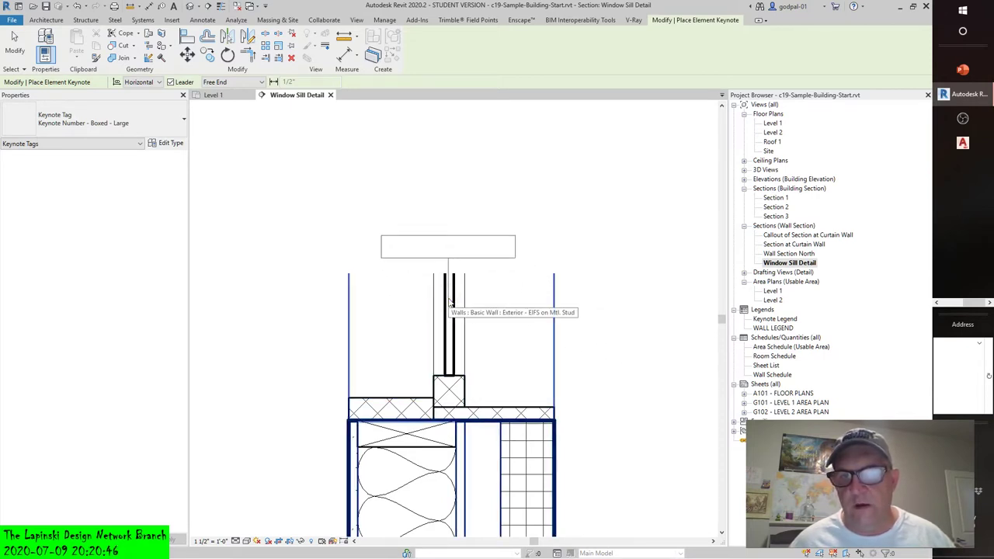
# Place a keynote tag whose leader starts at the window mullion and bends right of the wall.
pyautogui.moveTo(450, 301); pyautogui.dragTo(567, 304)
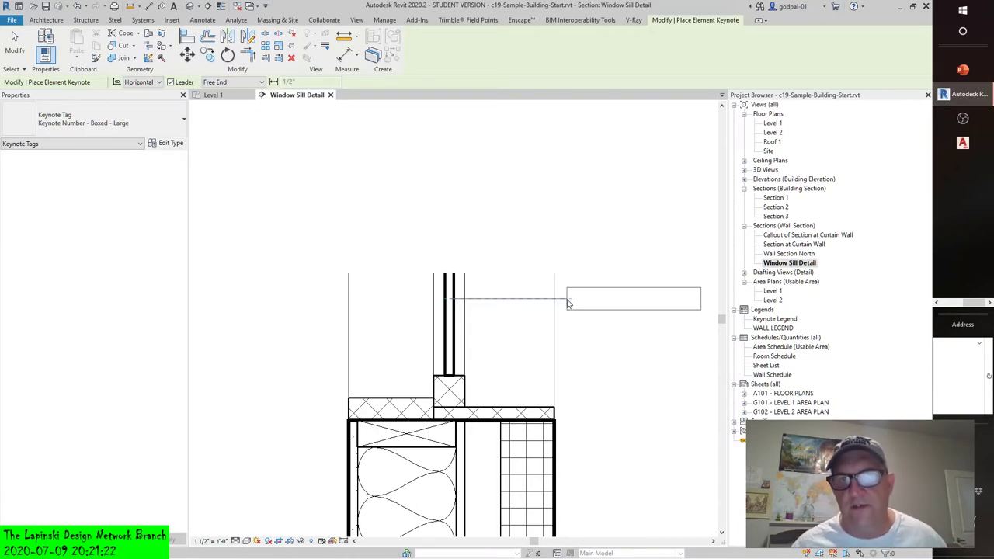
pyautogui.click(569, 299)
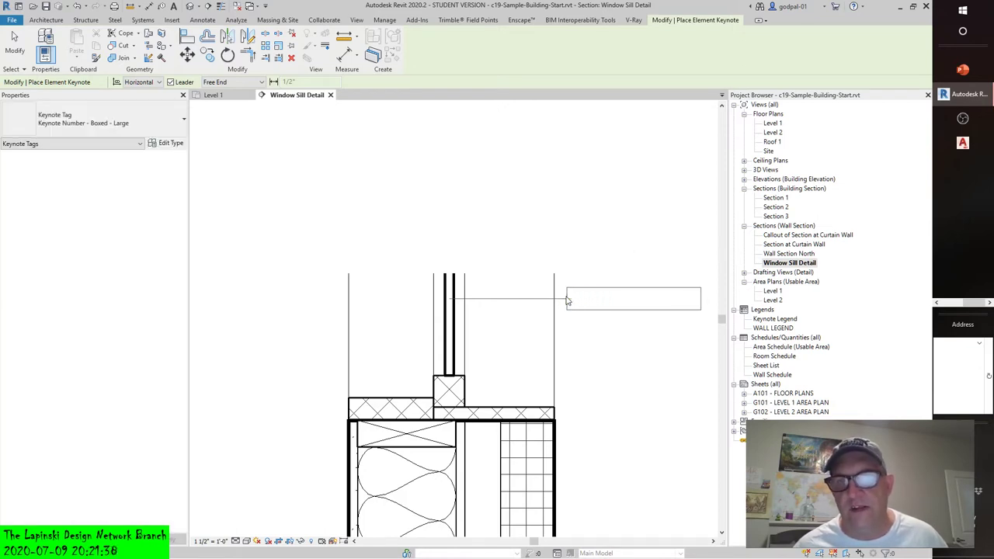
pyautogui.click(566, 301)
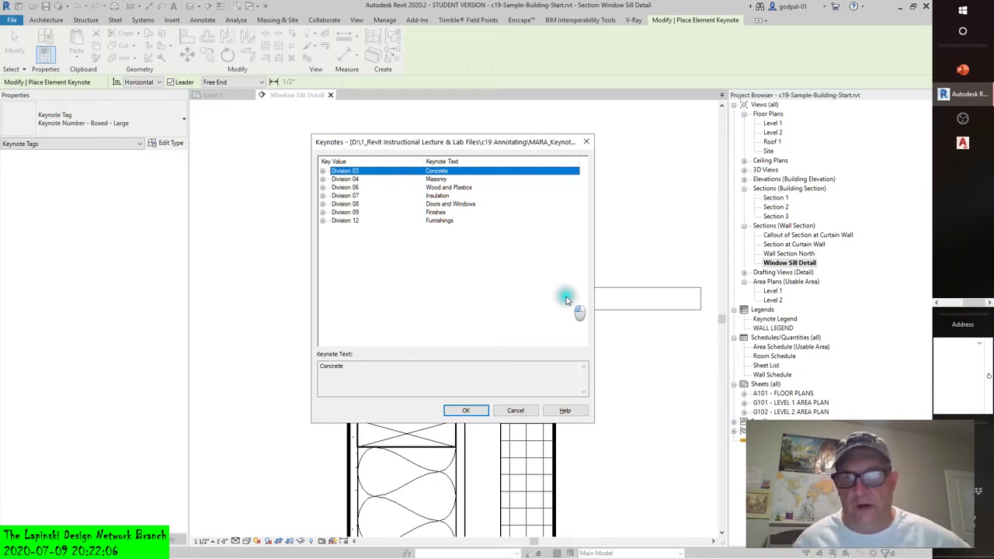
# Cancel the Keynotes list without choosing a value and exit Element Keynote placement.
pyautogui.click(516, 410)
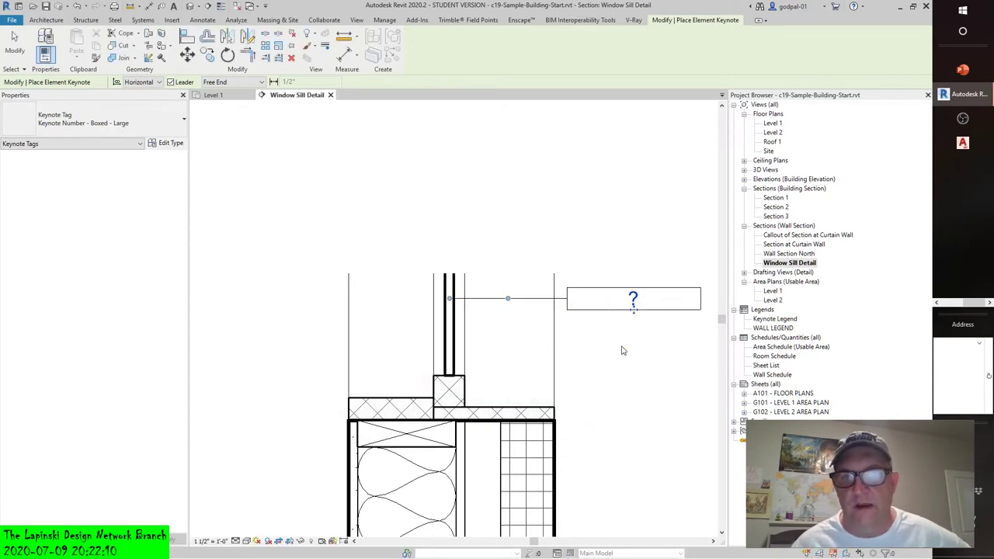
pyautogui.press('Escape')
pyautogui.press('Escape')
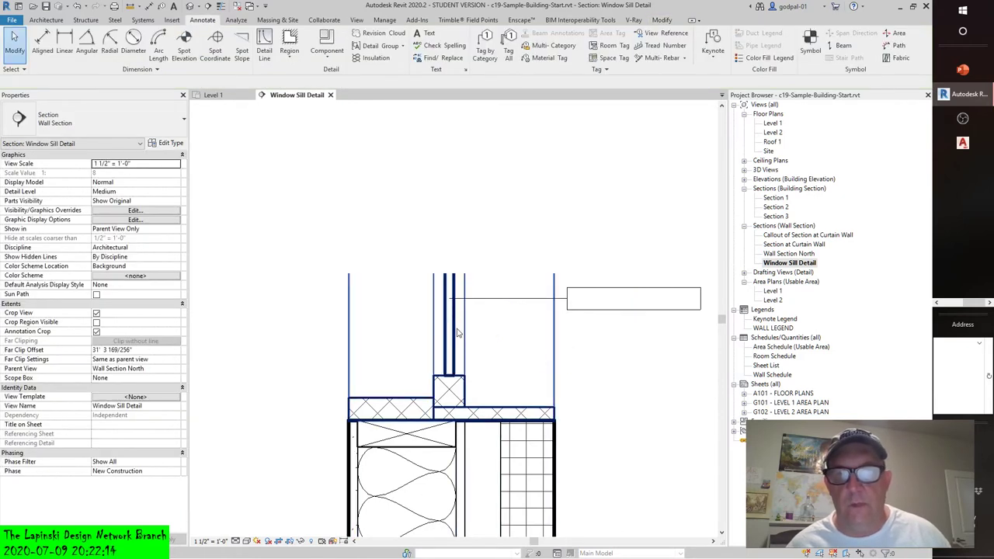
# Select the sill-section window and check its type properties' Keynote, closing without changes.
pyautogui.click(495, 386)
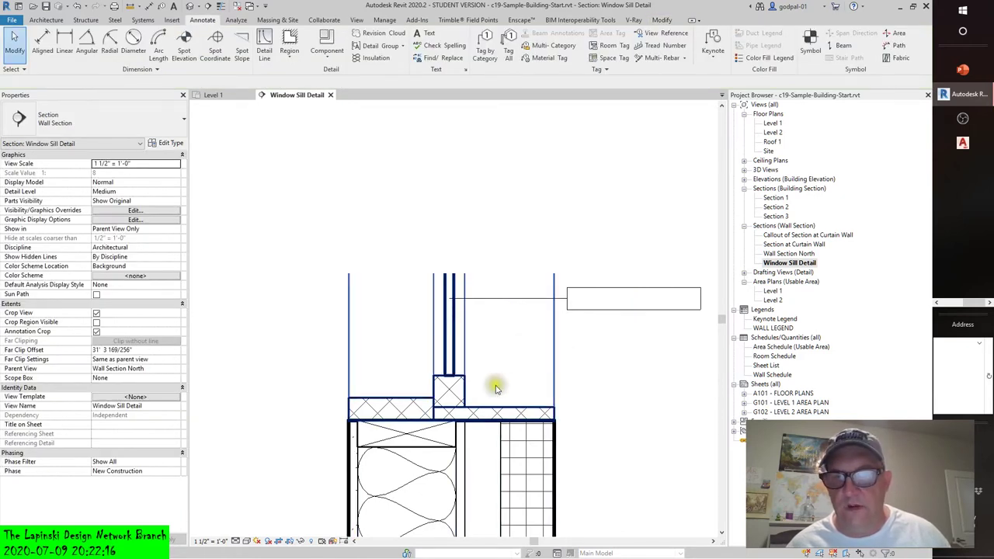
pyautogui.click(458, 389)
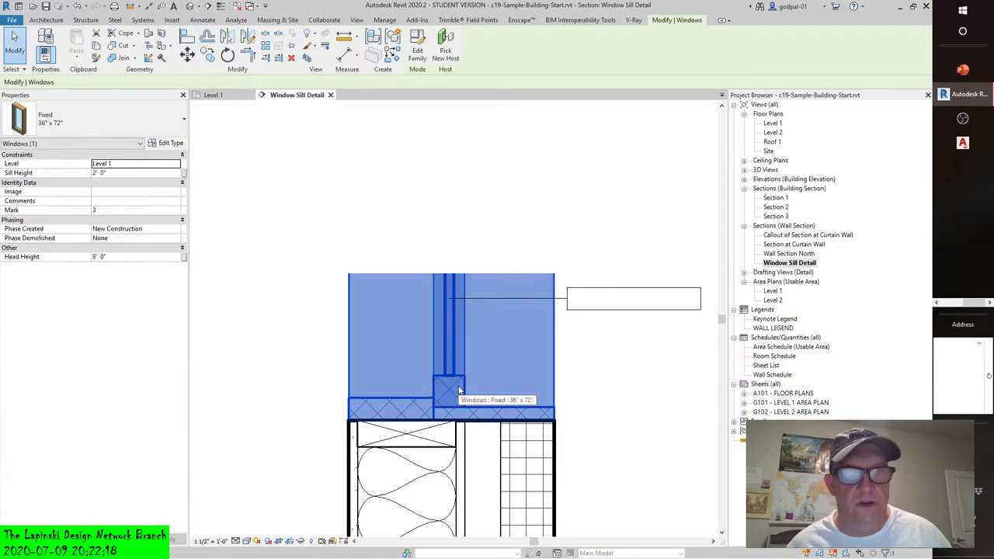
pyautogui.click(167, 143)
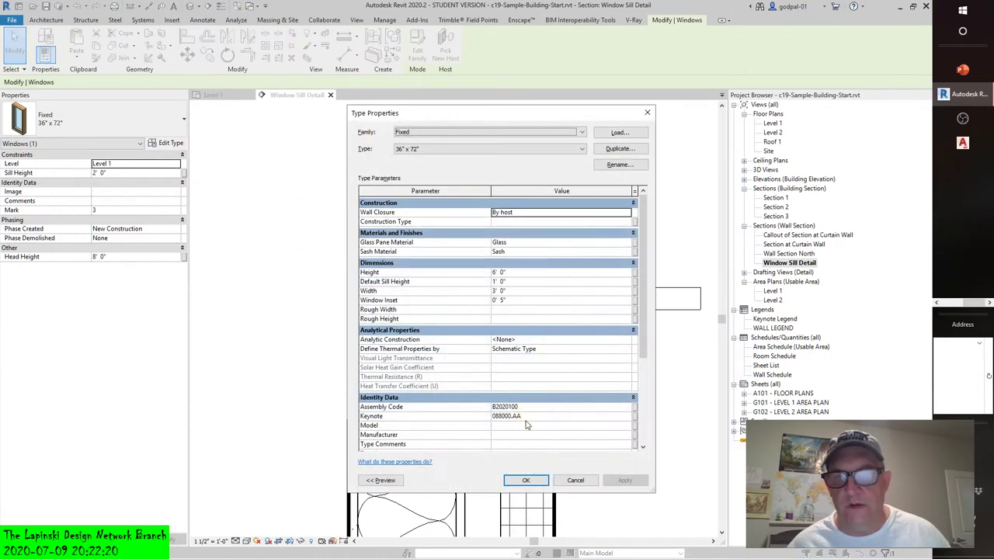
pyautogui.click(576, 480)
pyautogui.press('Escape')
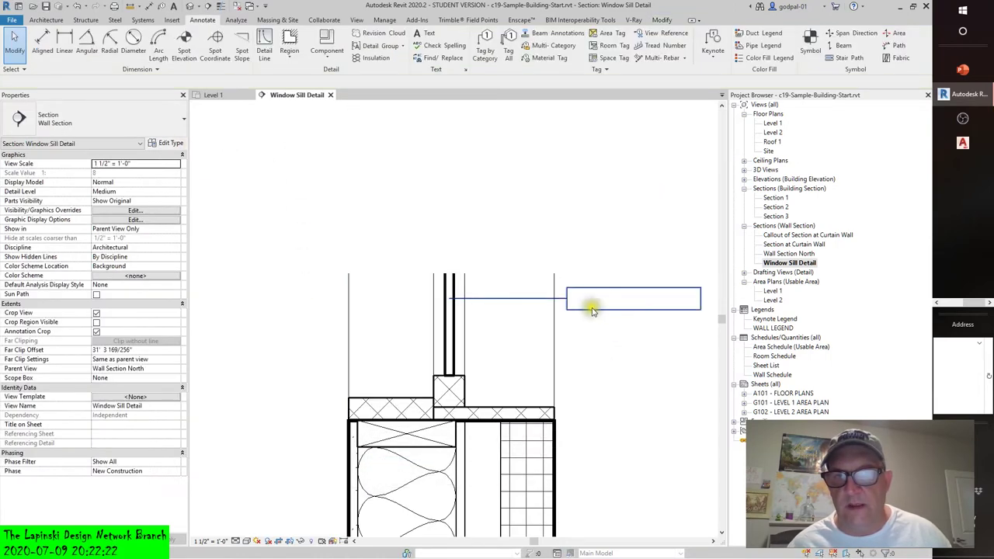
# Select the empty keynote tag and move its leader end down onto the sill.
pyautogui.click(590, 307)
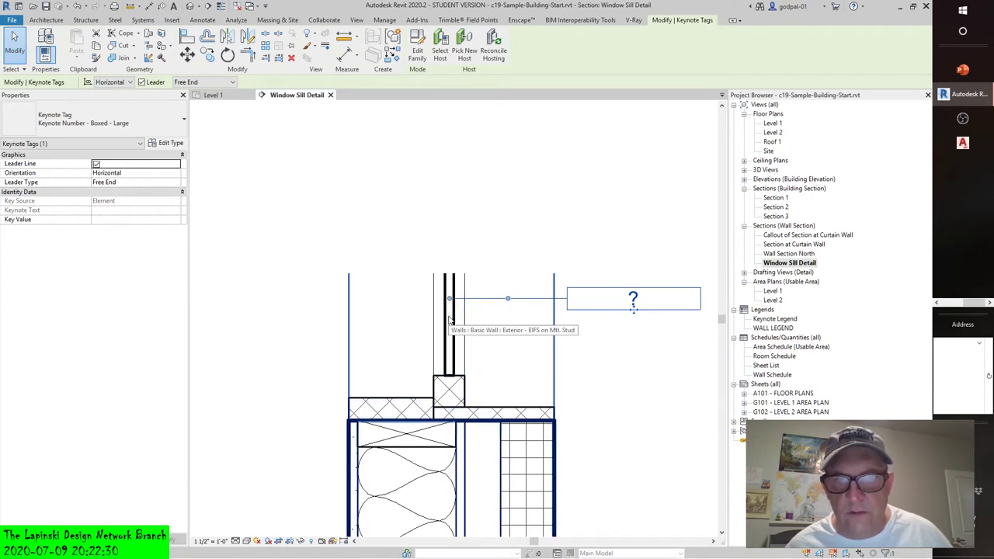
pyautogui.moveTo(572, 294); pyautogui.dragTo(580, 154)
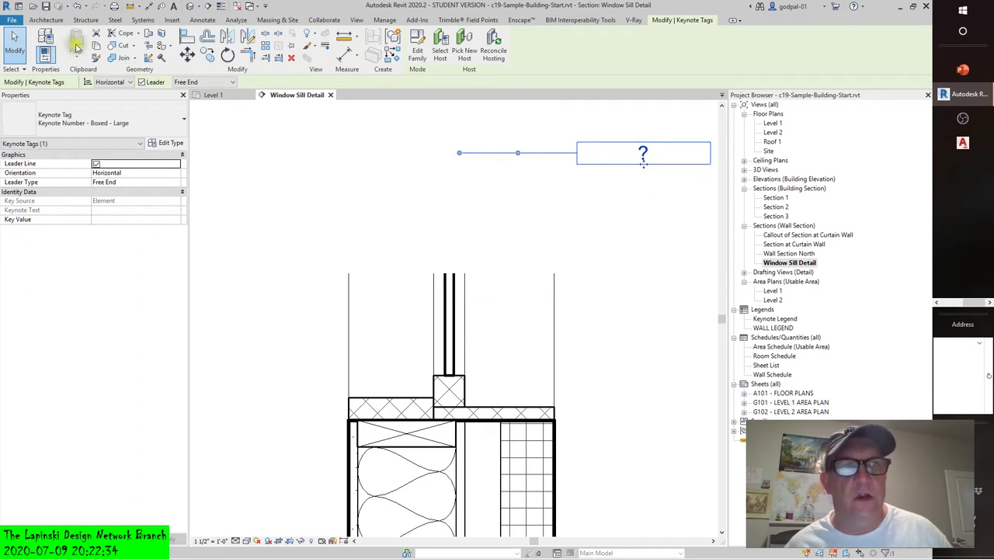
pyautogui.click(76, 6)
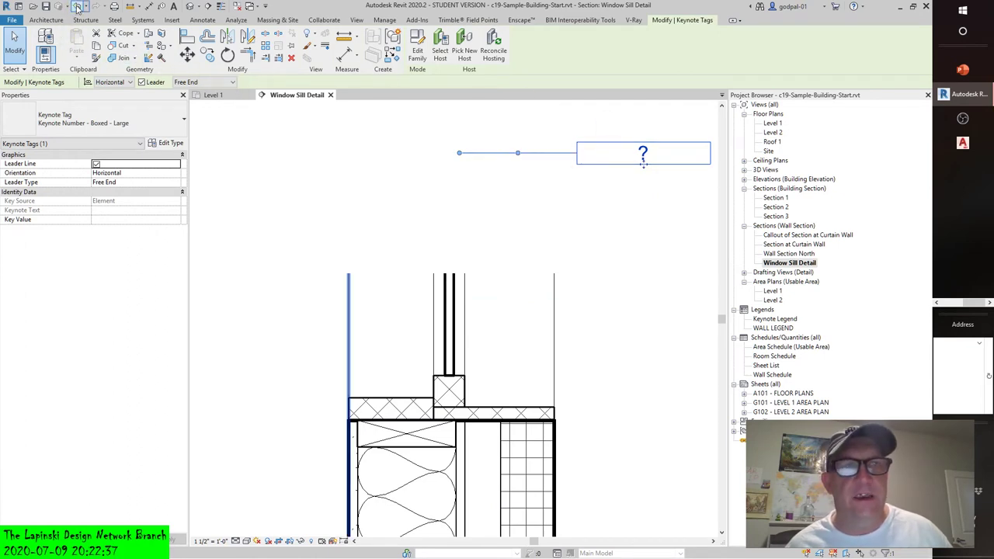
pyautogui.click(476, 303)
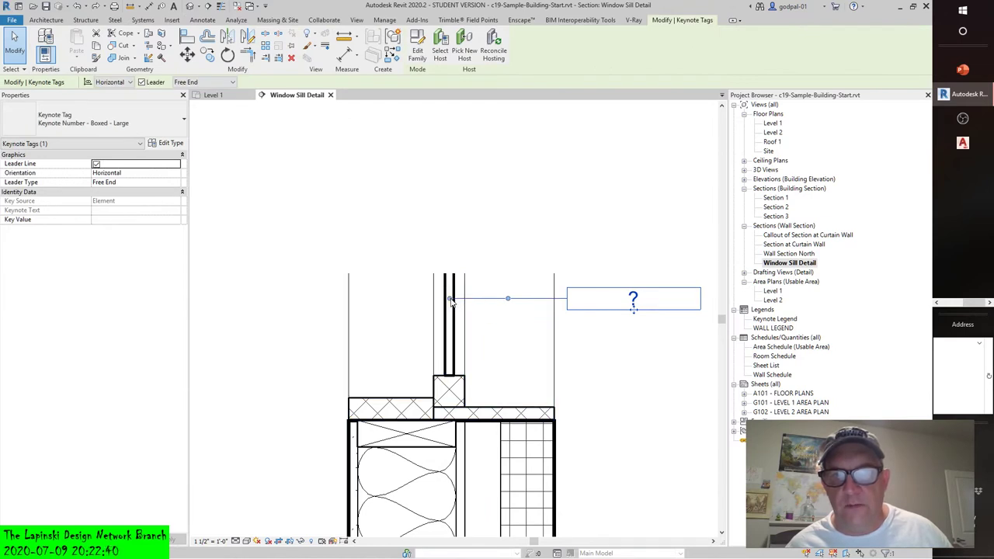
pyautogui.moveTo(450, 300)
pyautogui.mouseDown()
pyautogui.moveTo(554, 348)
pyautogui.moveTo(510, 413)
pyautogui.moveTo(451, 401)
pyautogui.moveTo(491, 410)
pyautogui.mouseUp()
# Delete the empty tag and place a 088000.AA element keynote with an angled leader on the sill.
pyautogui.press('Delete')
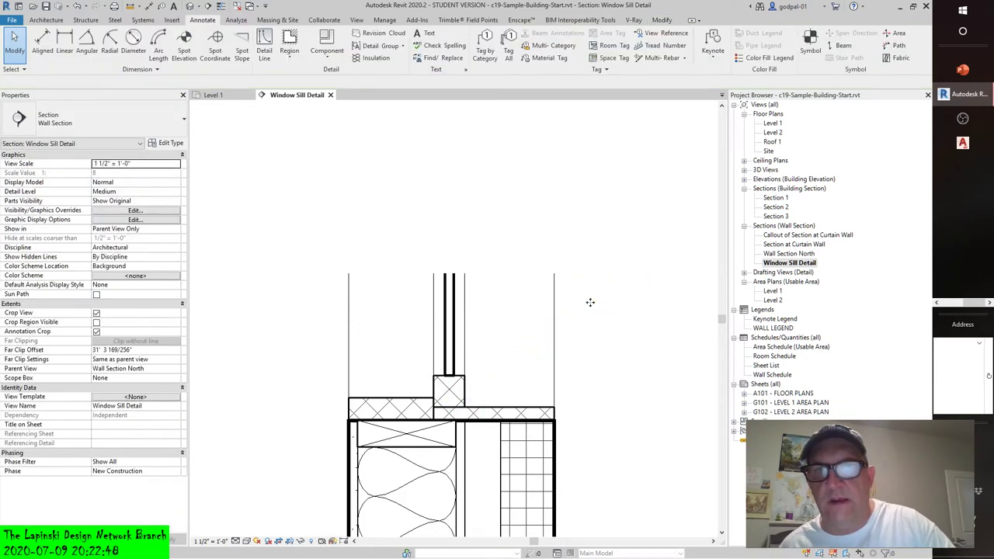
pyautogui.click(713, 53)
pyautogui.click(738, 75)
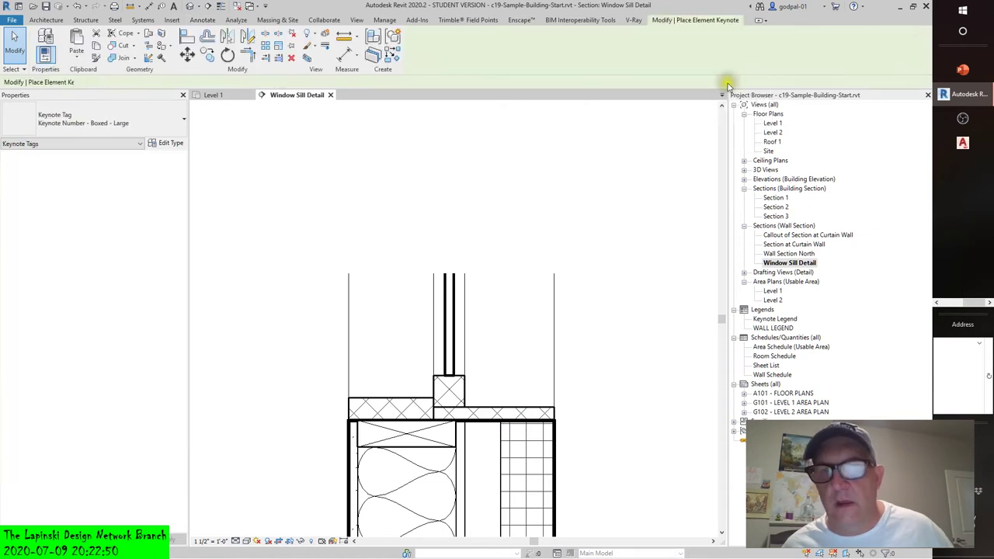
pyautogui.click(512, 417)
pyautogui.click(588, 320)
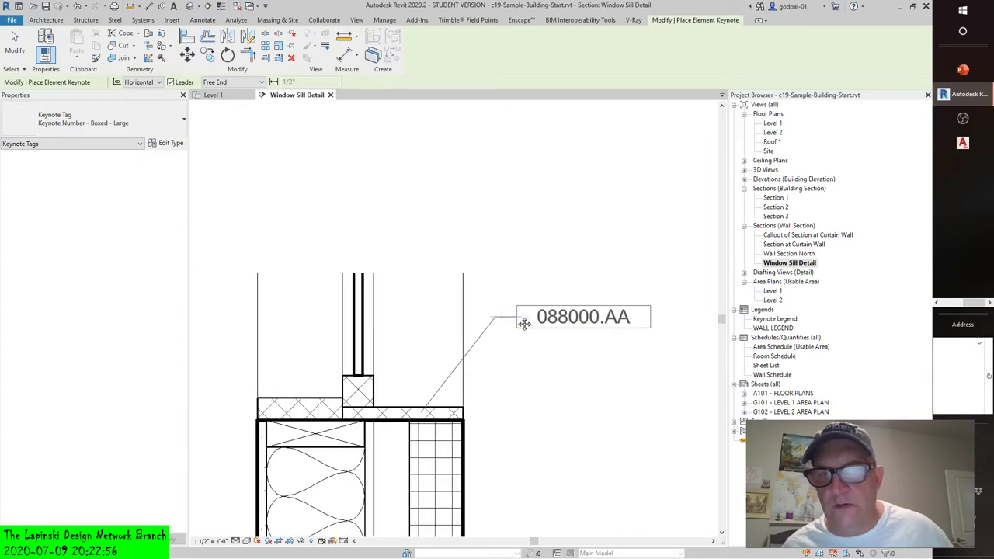
pyautogui.click(524, 323)
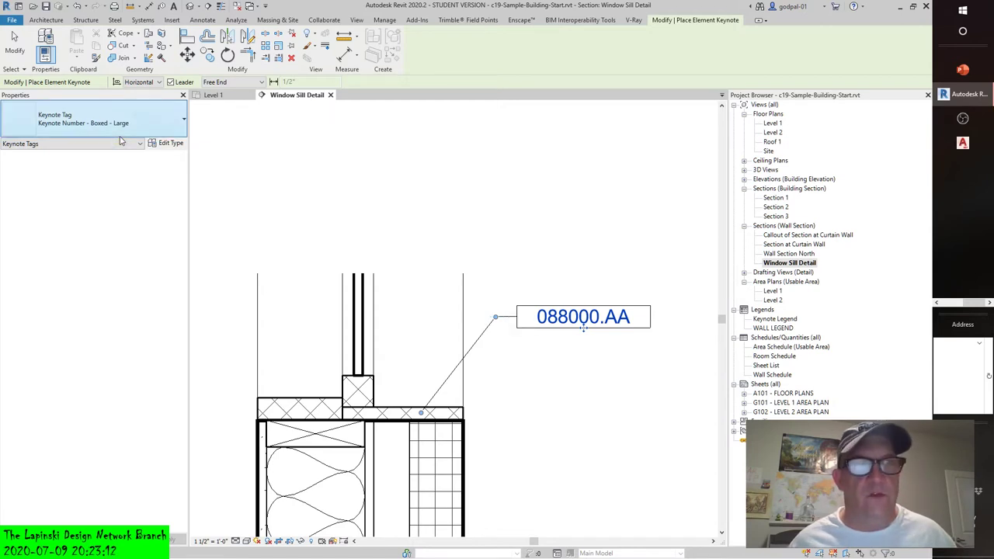
pyautogui.click(18, 44)
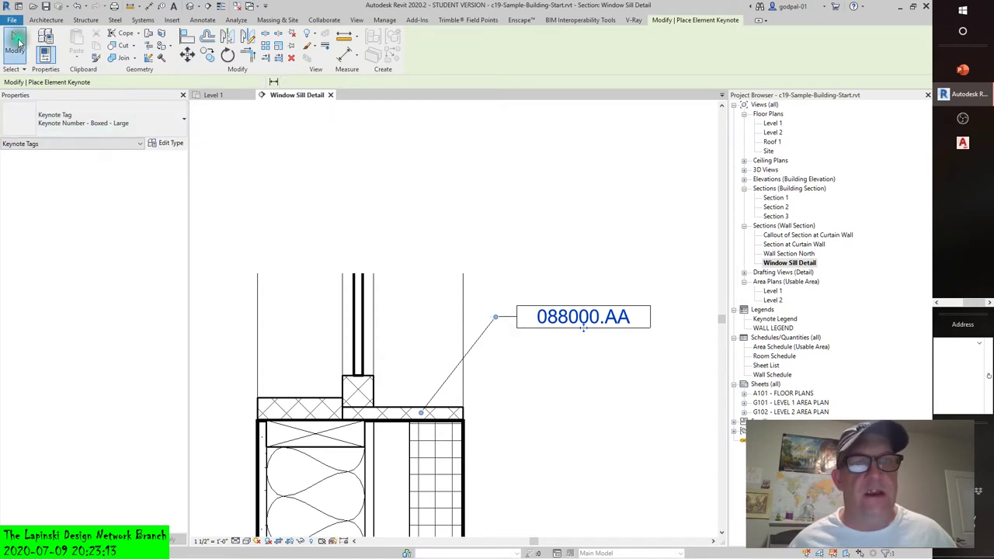
pyautogui.click(359, 320)
pyautogui.click(170, 143)
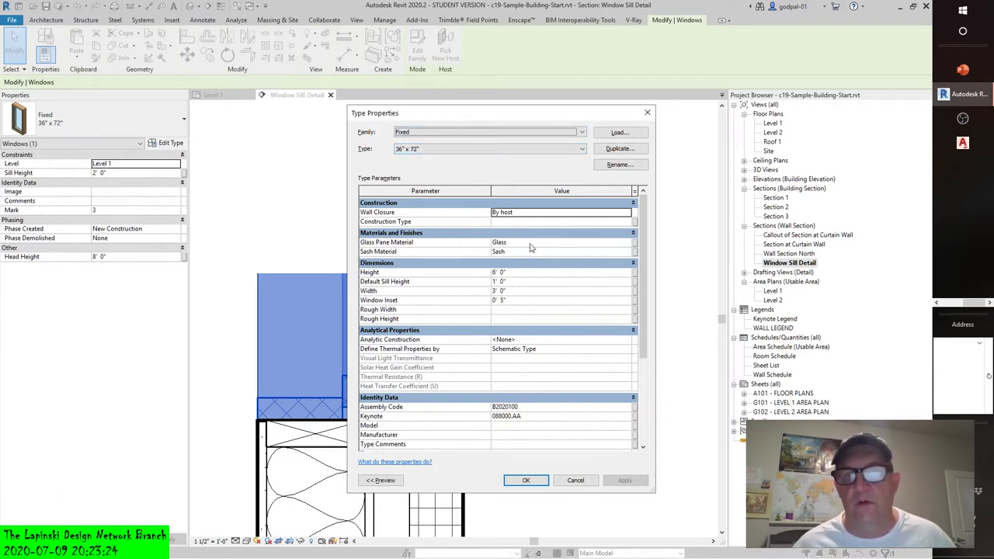
pyautogui.click(501, 245)
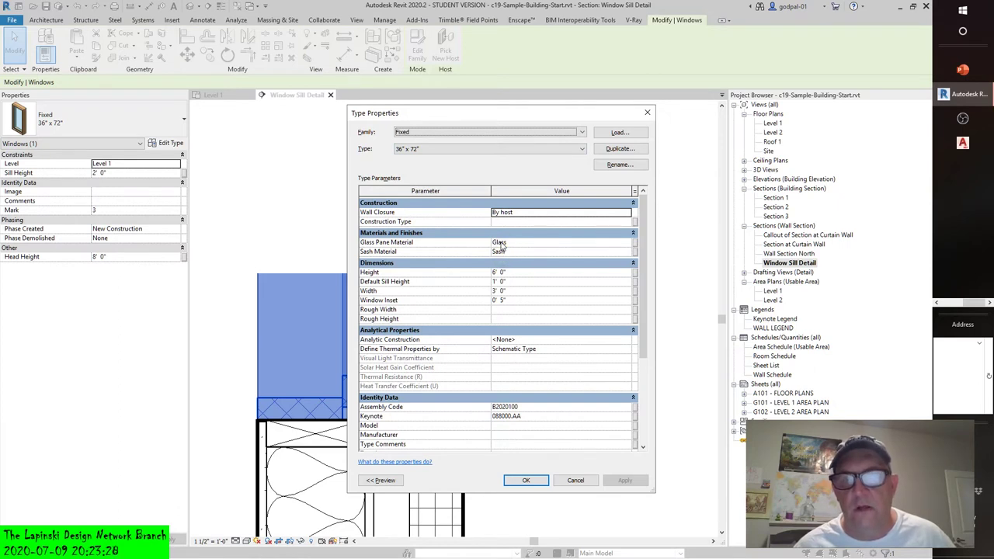
pyautogui.click(501, 248)
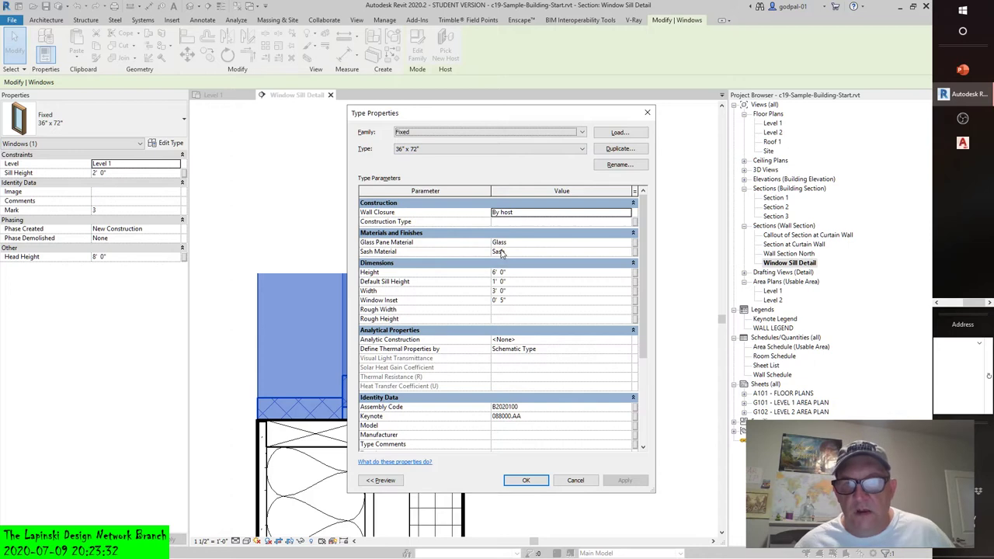
pyautogui.scroll(-5, 502, 256)
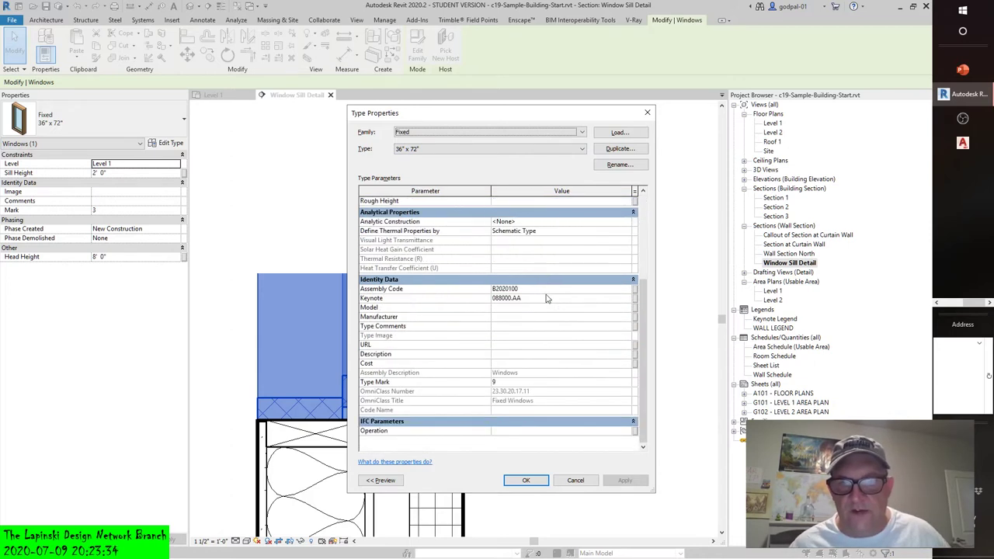
pyautogui.click(502, 299)
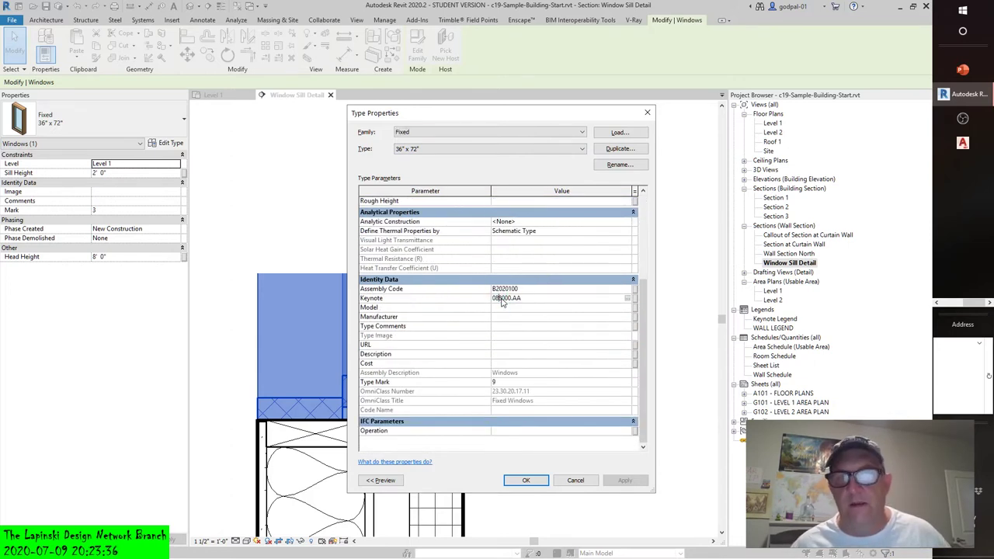
pyautogui.click(512, 309)
pyautogui.click(573, 480)
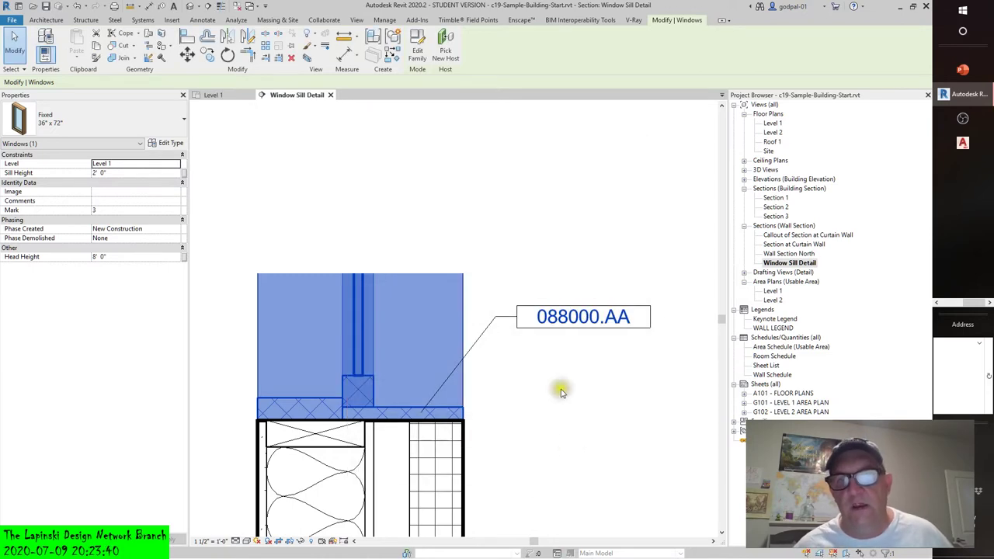
pyautogui.click(564, 394)
pyautogui.scroll(-2, 567, 345)
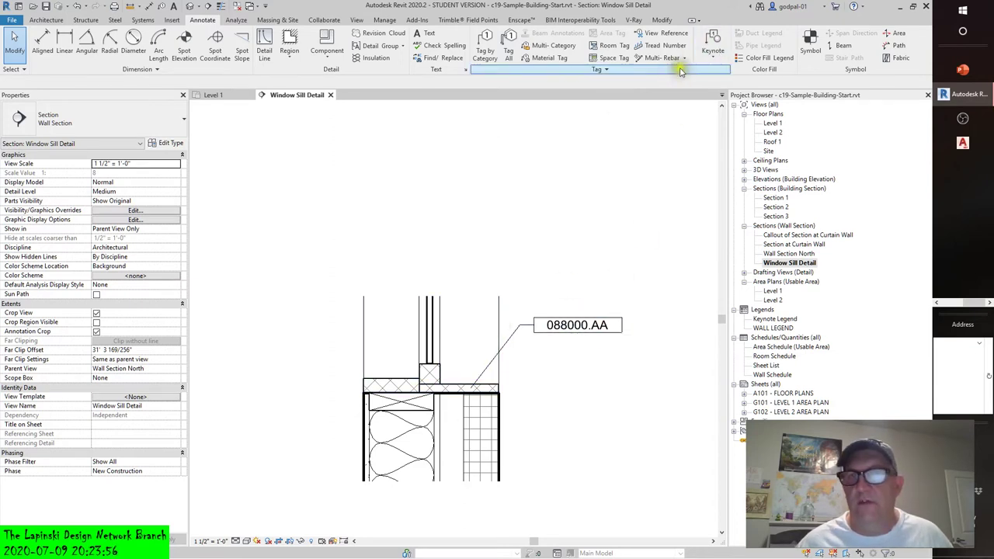
# Start another Element Keynote, then cancel it, leaving only the 088000.AA tag.
pyautogui.click(713, 55)
pyautogui.click(738, 75)
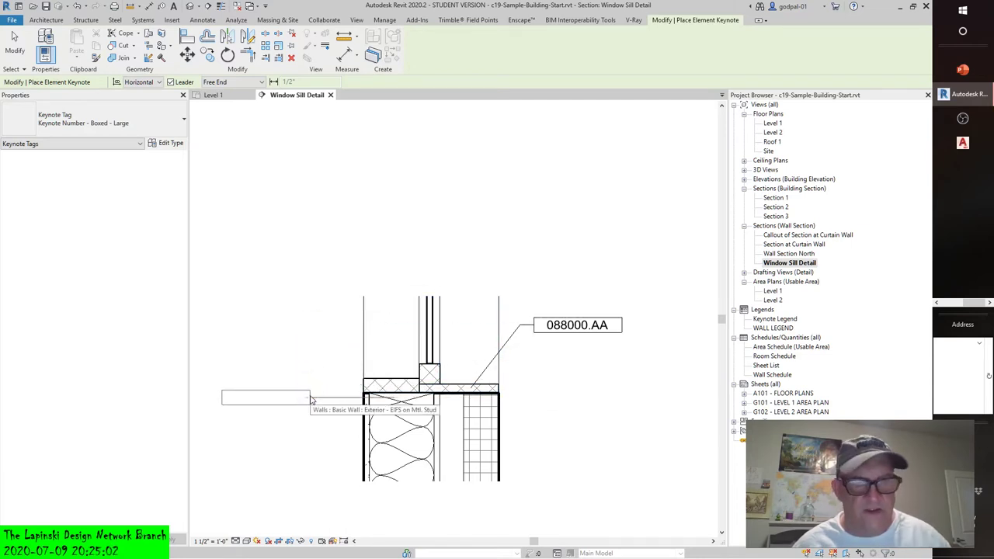
pyautogui.press('Escape')
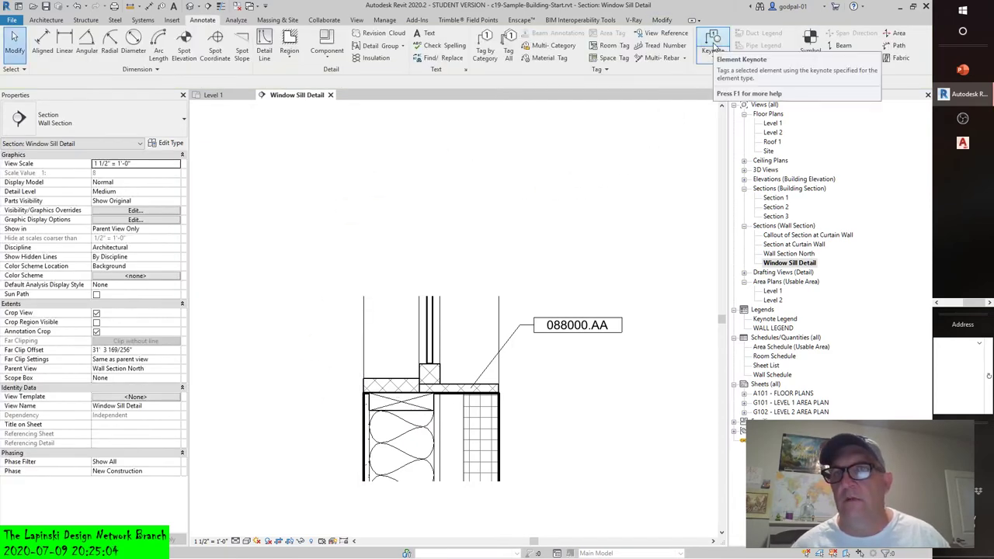
# Tag the 2x6 lumber under the sill with keynote 061100.A1 WOOD SILL PLATE, placed left of the detail.
pyautogui.click(712, 51)
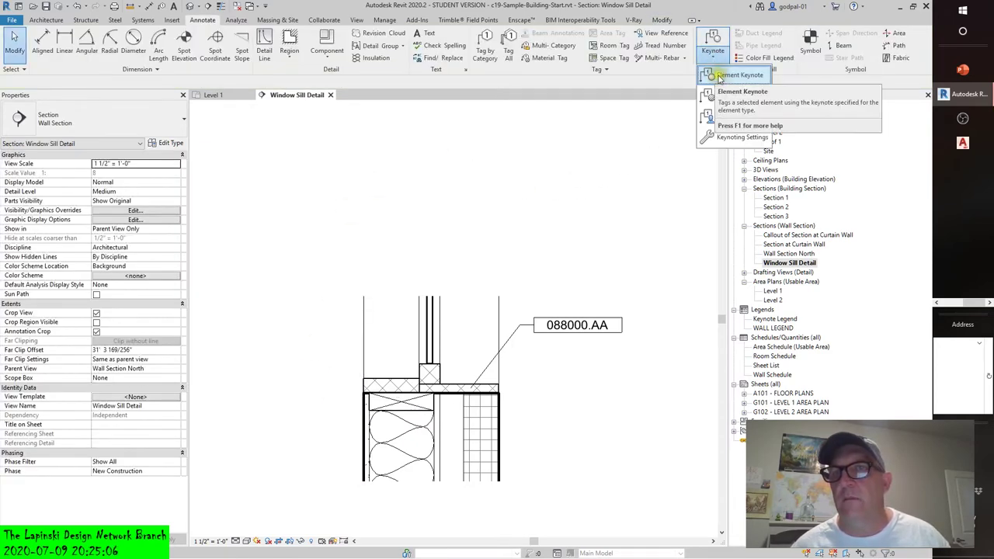
pyautogui.click(720, 76)
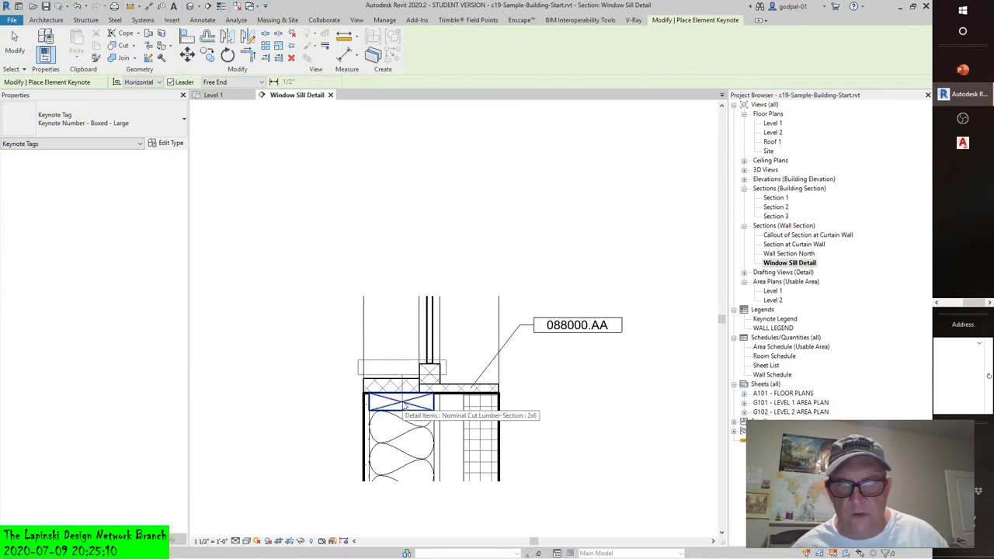
pyautogui.click(404, 405)
pyautogui.click(316, 401)
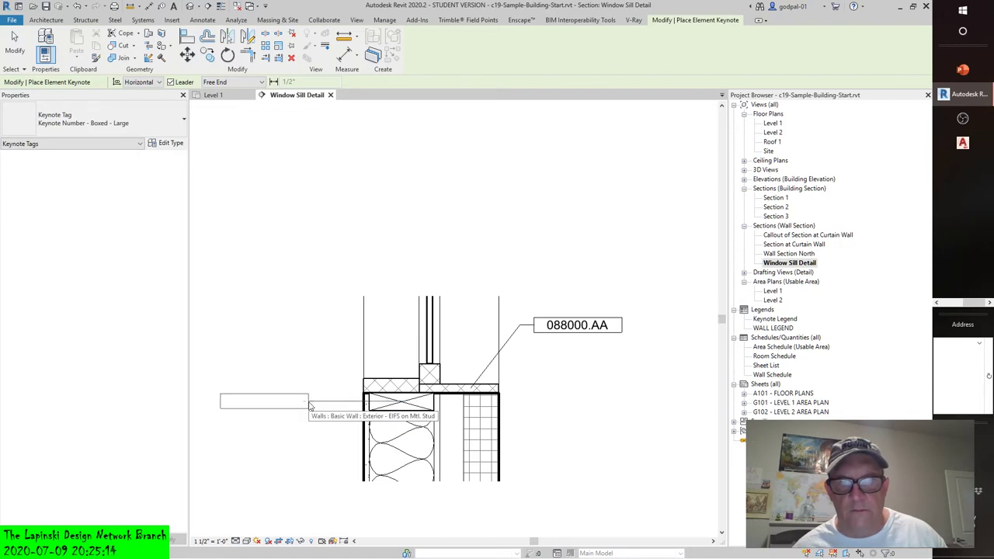
pyautogui.click(309, 405)
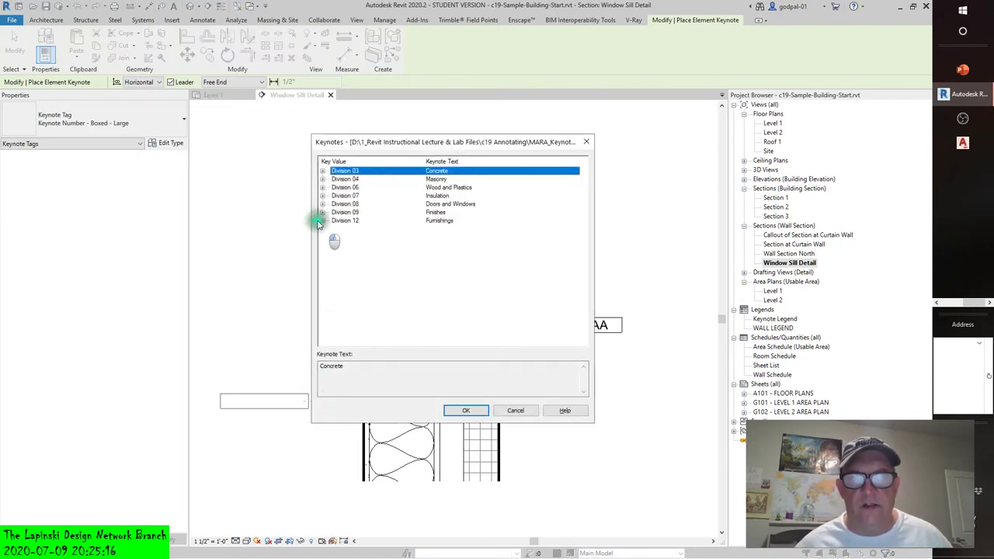
pyautogui.click(322, 187)
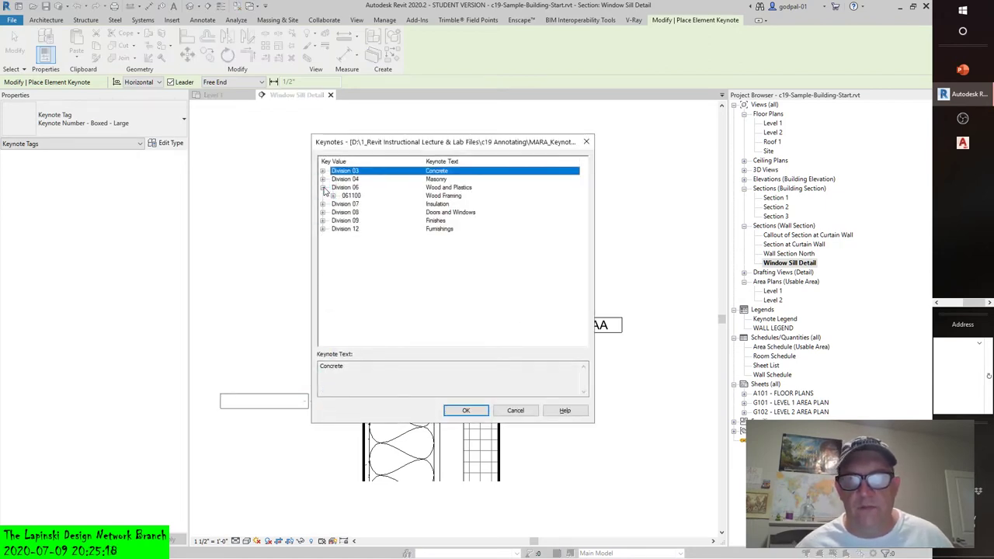
pyautogui.click(332, 196)
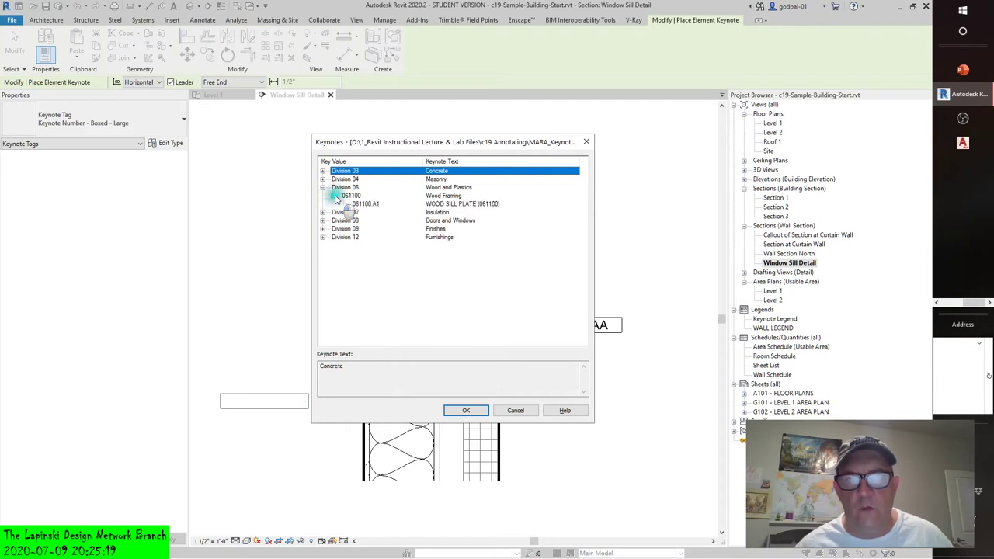
pyautogui.click(446, 204)
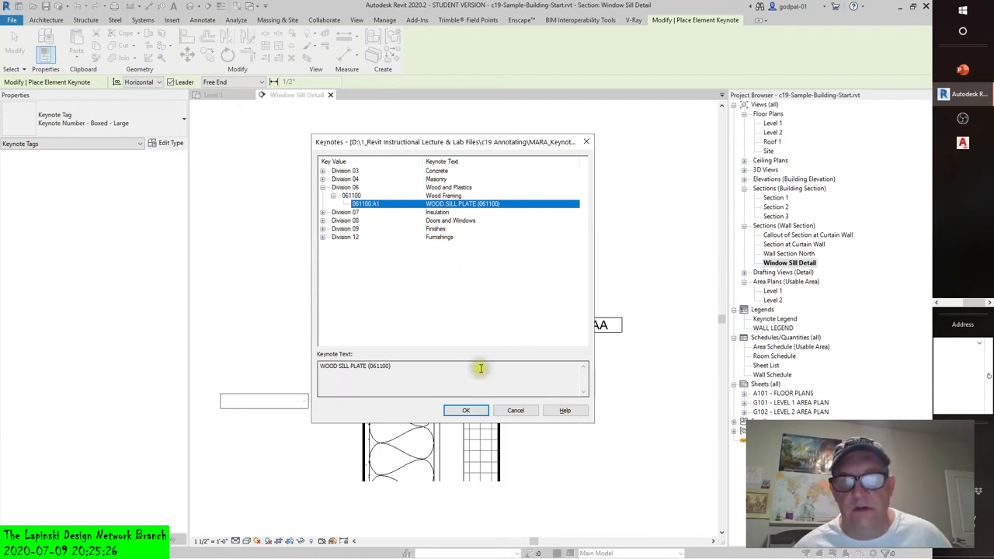
pyautogui.click(463, 410)
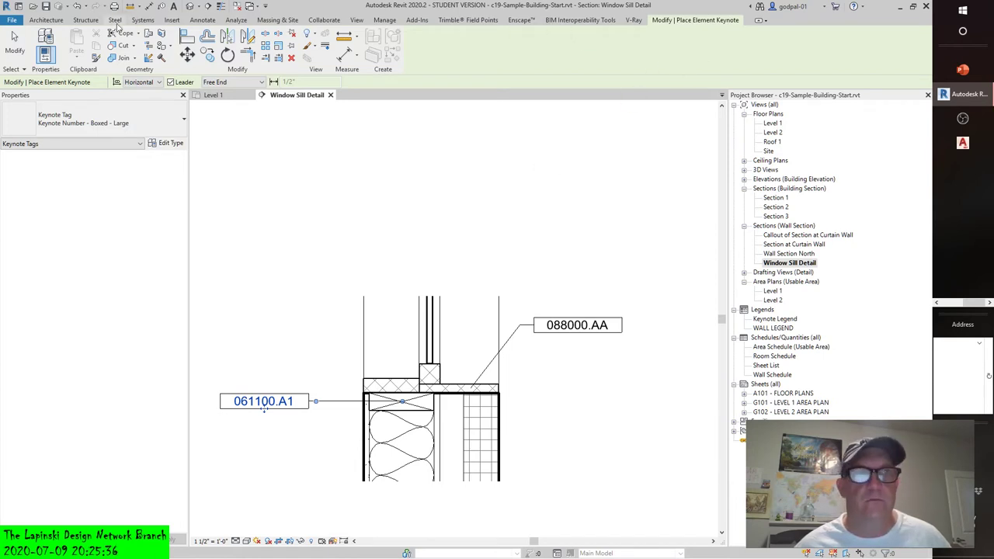
# Start a Material Keynote with its leader anchored on the hatched wall insulation.
pyautogui.click(202, 21)
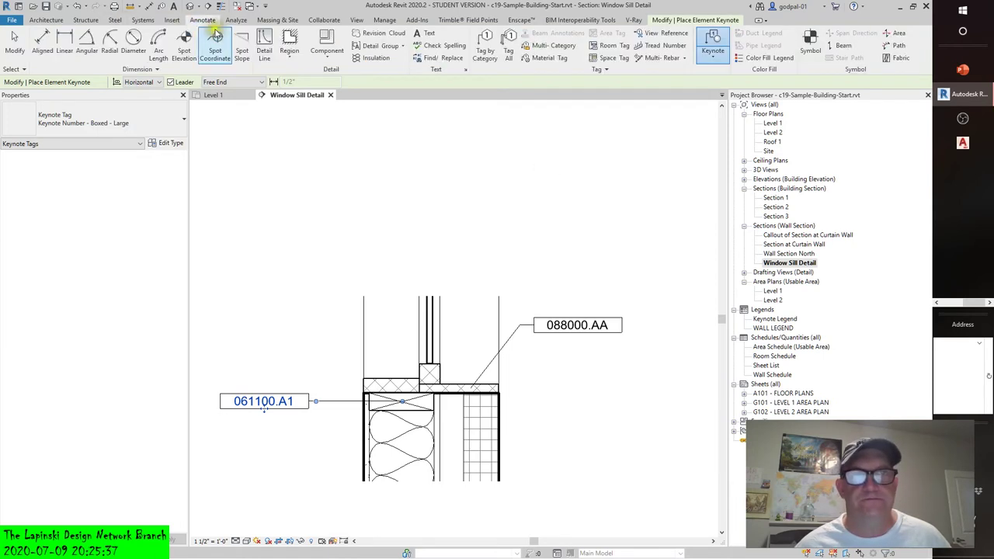
pyautogui.click(710, 57)
pyautogui.click(730, 95)
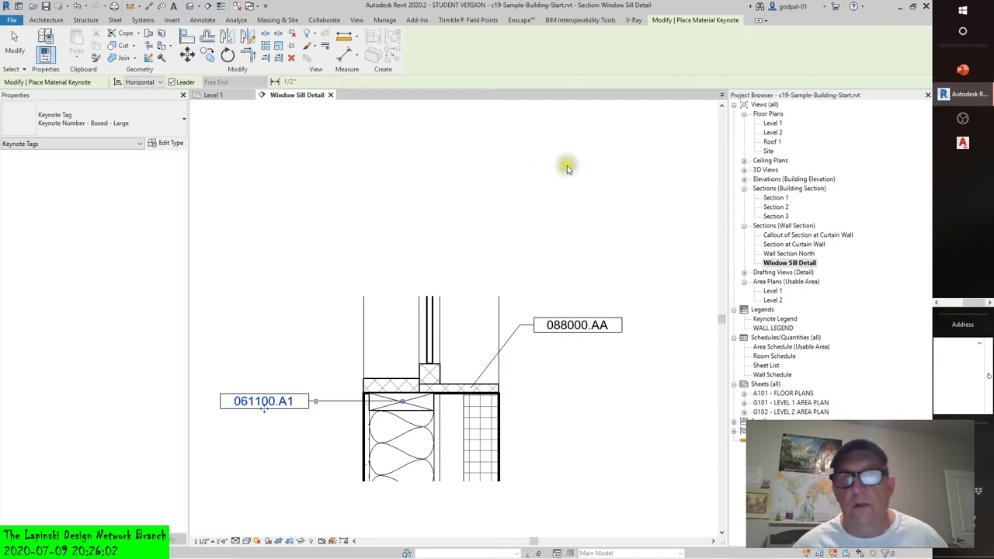
pyautogui.click(483, 445)
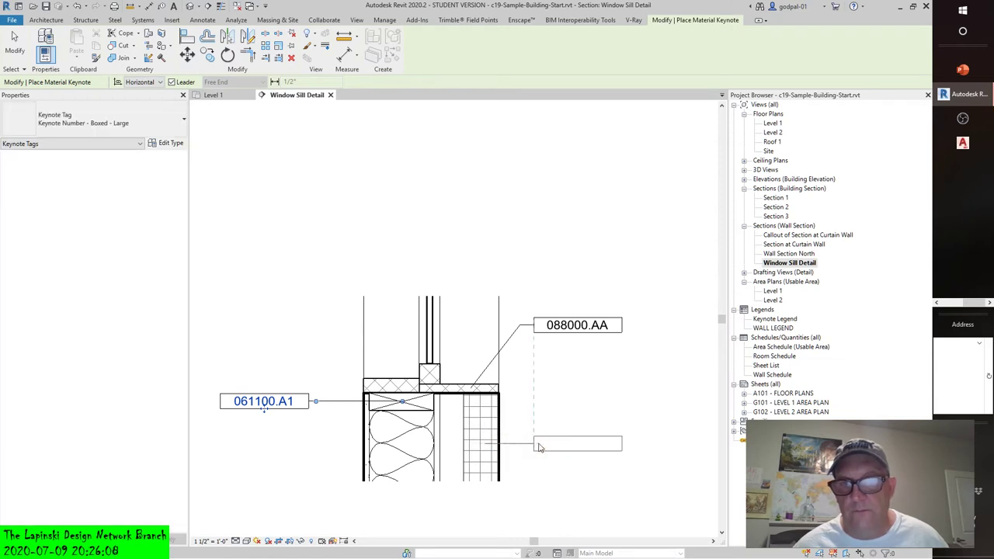
# Place the keynote tag right of the wall and expand Division 07 > 070000 Insulation in the keynote list.
pyautogui.click(540, 447)
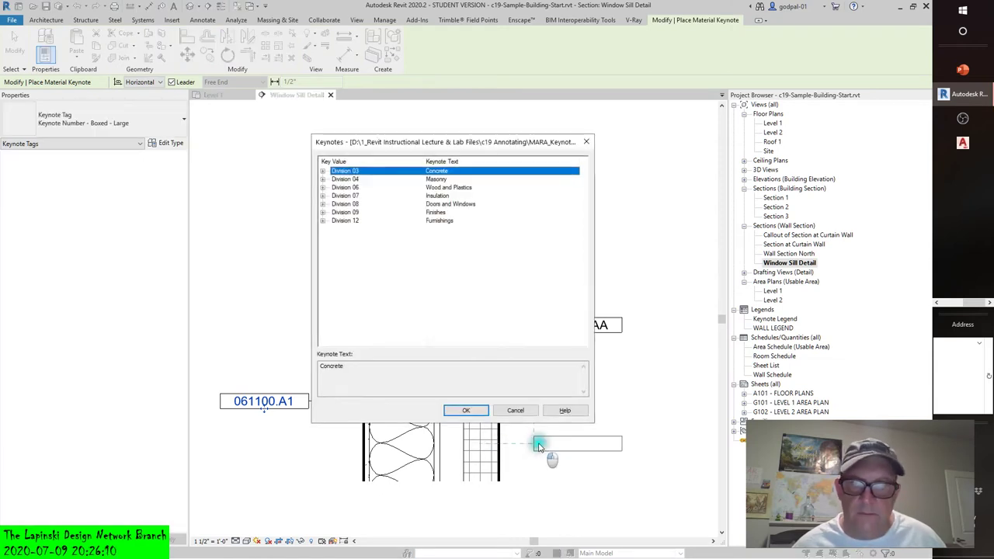
pyautogui.click(467, 276)
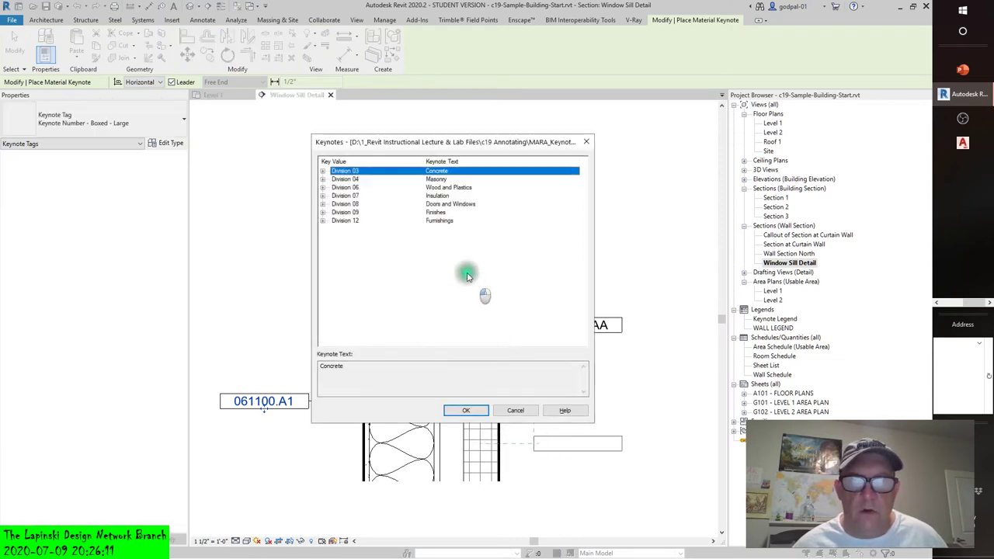
pyautogui.click(322, 195)
pyautogui.click(332, 204)
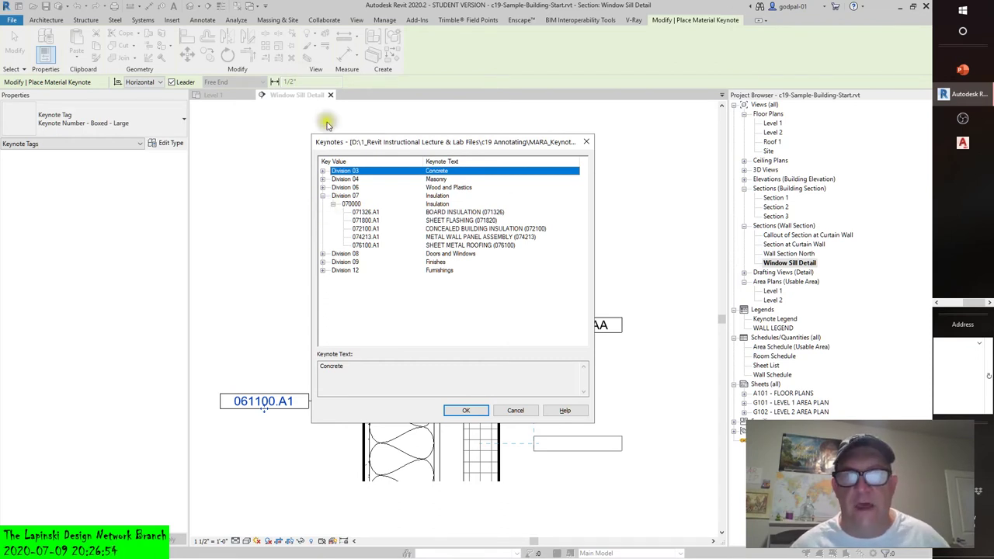
pyautogui.moveTo(374, 143)
pyautogui.mouseDown()
pyautogui.moveTo(654, 142)
pyautogui.moveTo(607, 93)
pyautogui.mouseUp()
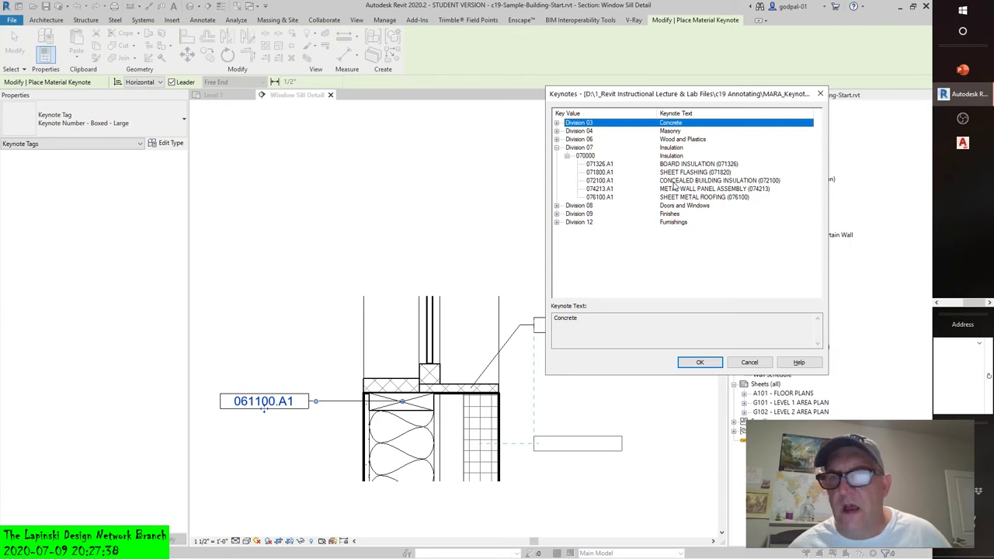
# Leave the third keynote tag empty and open Type Properties for the Exterior - EIFS on Mtl. Stud wall.
pyautogui.click(750, 362)
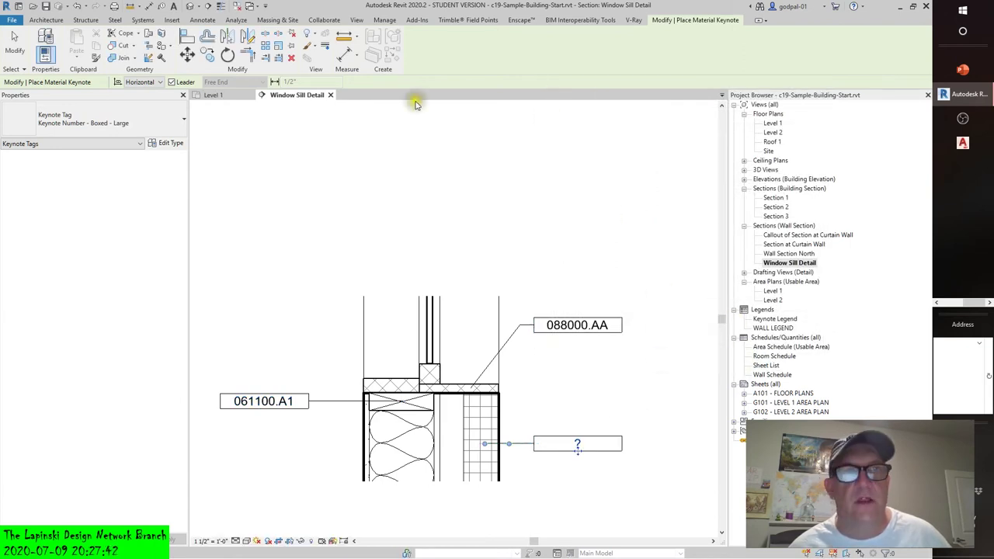
pyautogui.press('Escape')
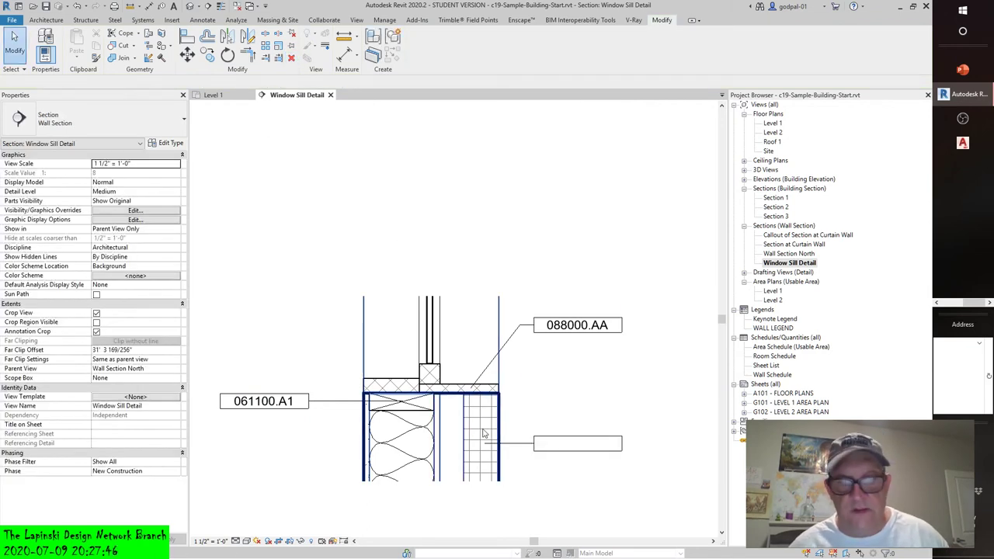
pyautogui.click(481, 423)
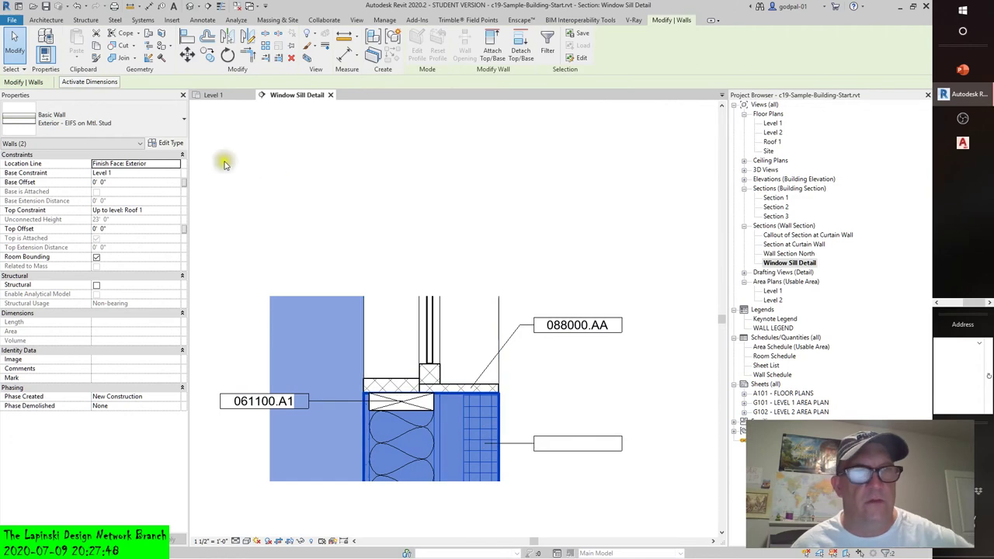
pyautogui.click(167, 143)
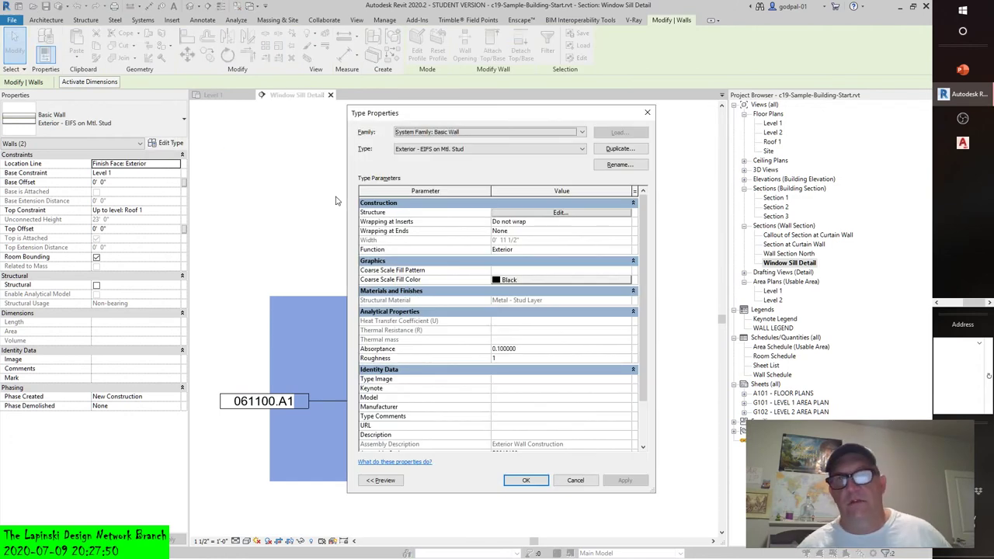
# Open the wall's layer structure with preview and review its layers from Finish 1 to Finish 2.
pyautogui.click(559, 213)
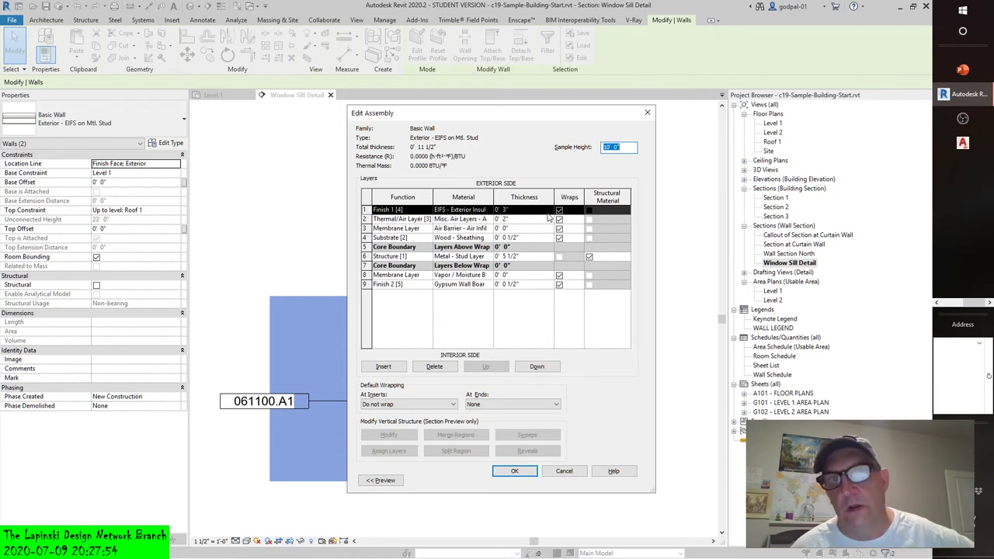
pyautogui.moveTo(569, 110); pyautogui.dragTo(825, 47)
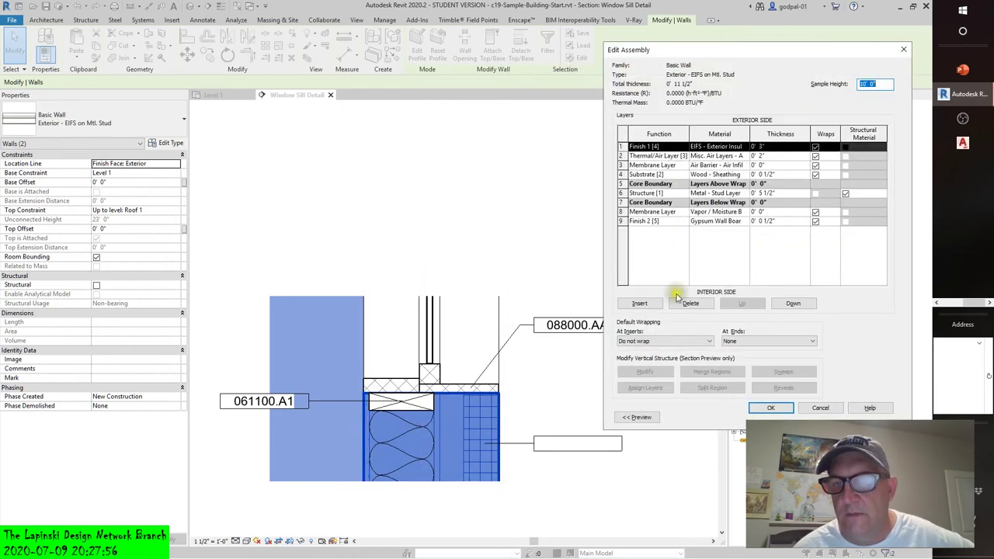
pyautogui.click(635, 417)
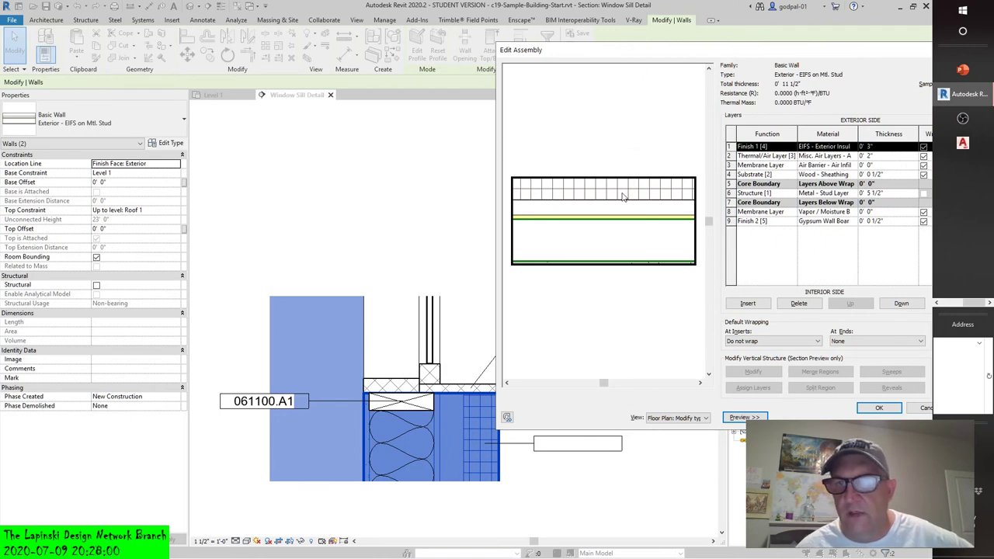
pyautogui.click(740, 156)
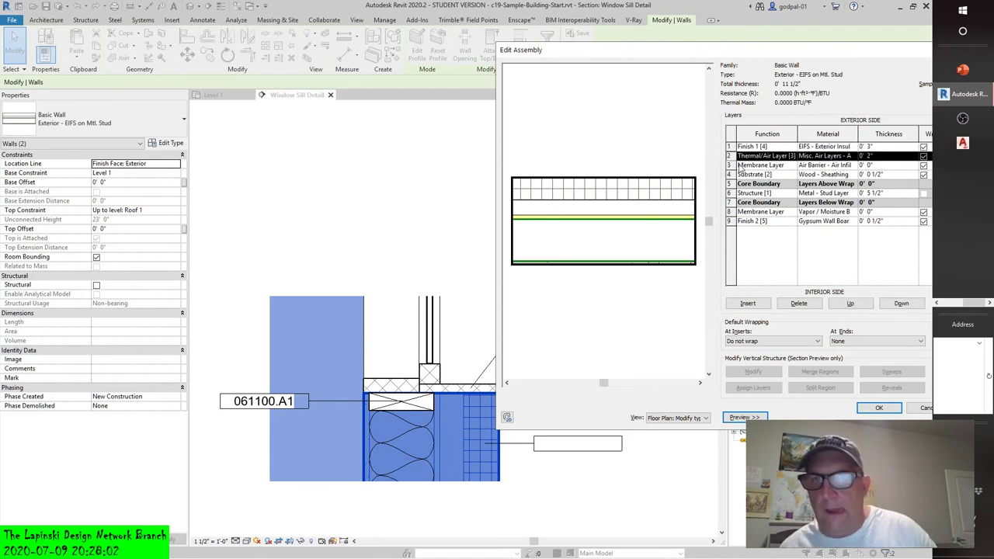
pyautogui.press('Down')
pyautogui.press('Down')
pyautogui.press('Down')
pyautogui.press('Down')
pyautogui.press('Down')
pyautogui.click(739, 147)
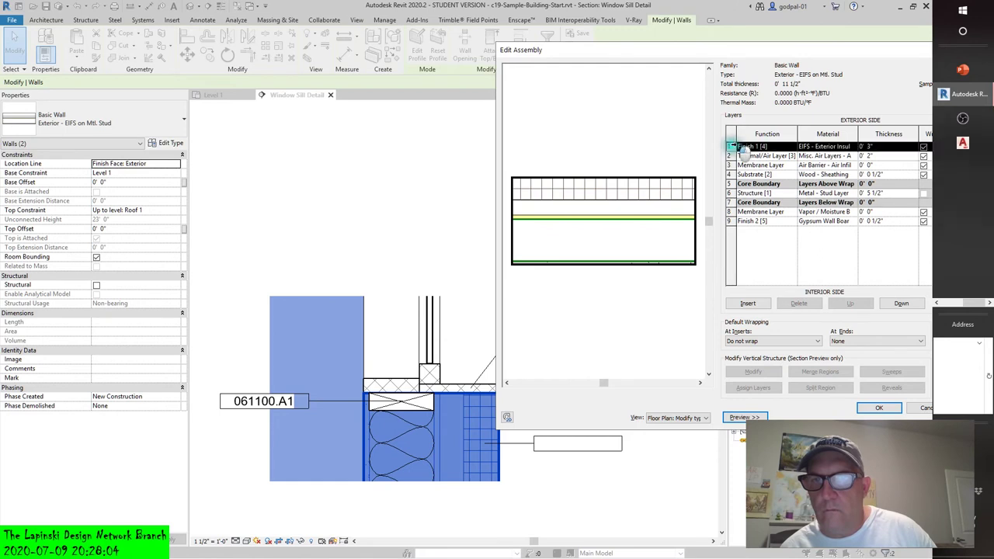
pyautogui.click(730, 156)
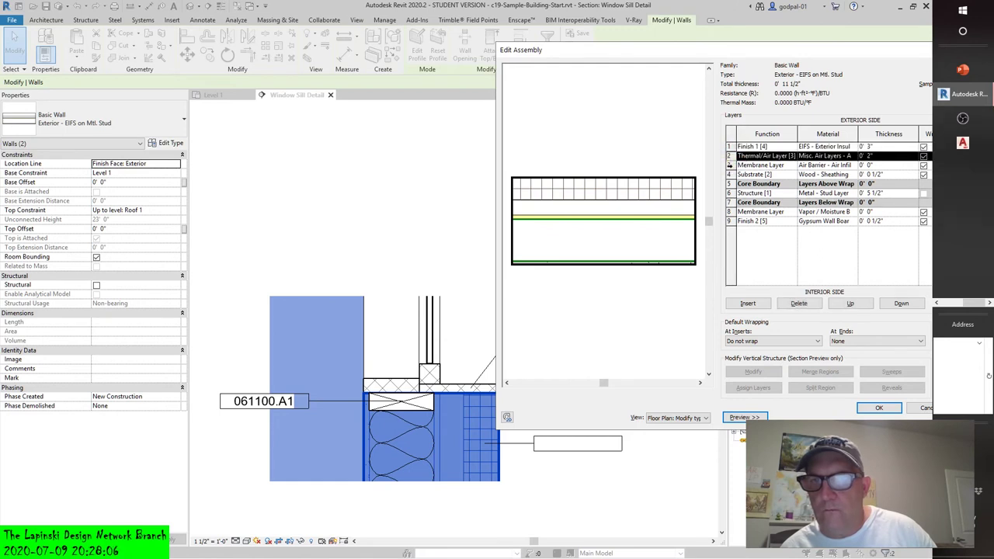
pyautogui.click(730, 166)
pyautogui.click(730, 175)
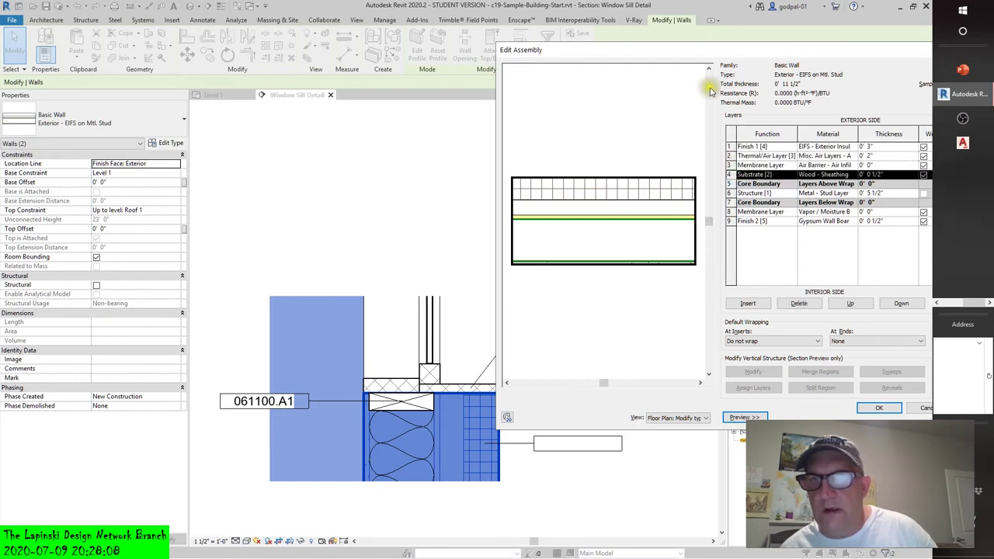
pyautogui.click(728, 146)
pyautogui.click(730, 222)
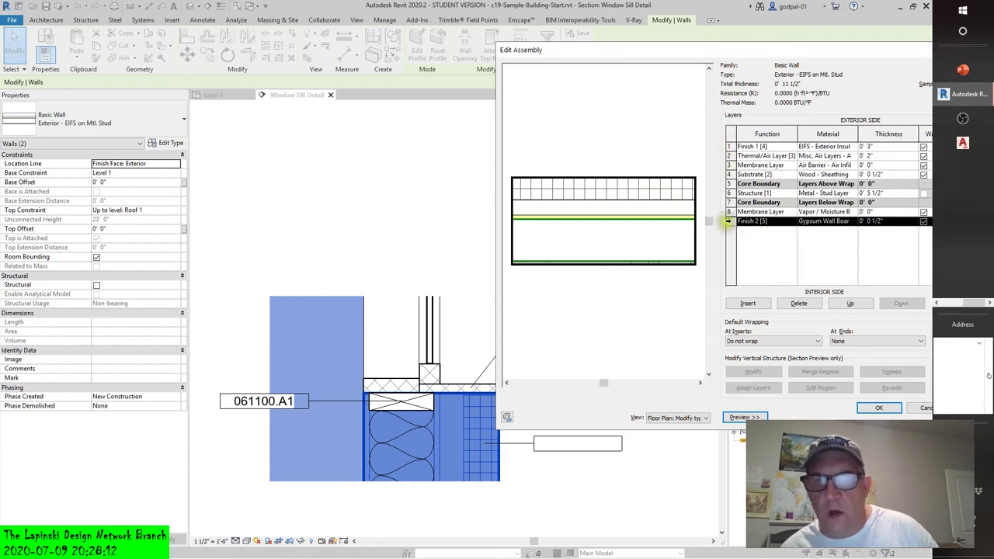
# Switch the assembly preview to Section: Modify type attributes.
pyautogui.click(705, 418)
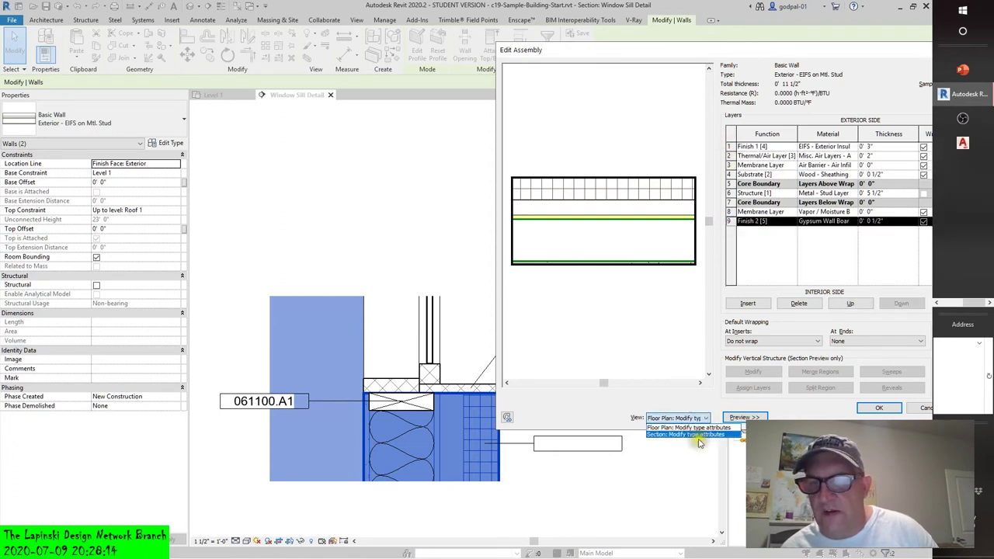
pyautogui.click(689, 427)
pyautogui.click(689, 418)
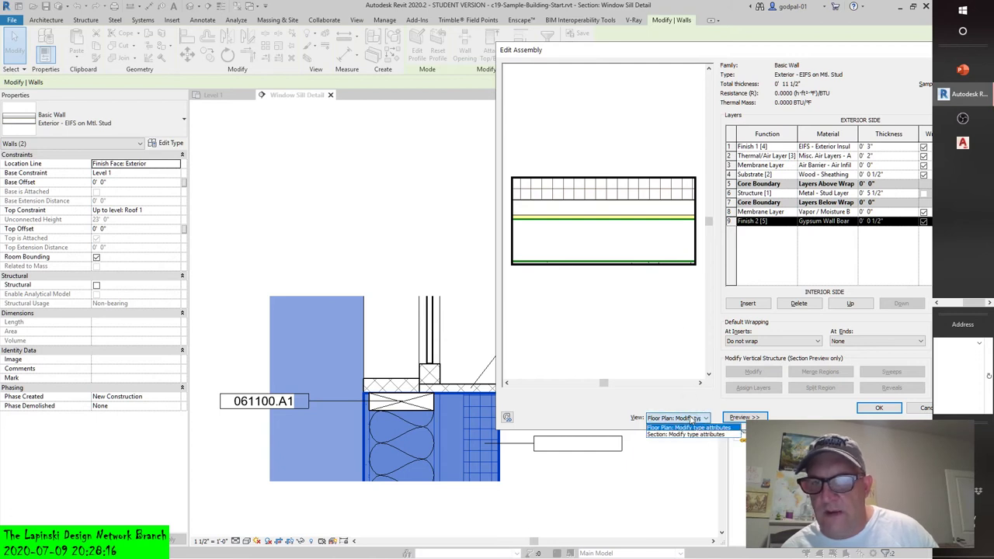
pyautogui.click(660, 432)
# Select the outer EIFS finish layer, widen the Material column and editor, then cancel Edit Assembly unchanged.
pyautogui.scroll(5, 613, 316)
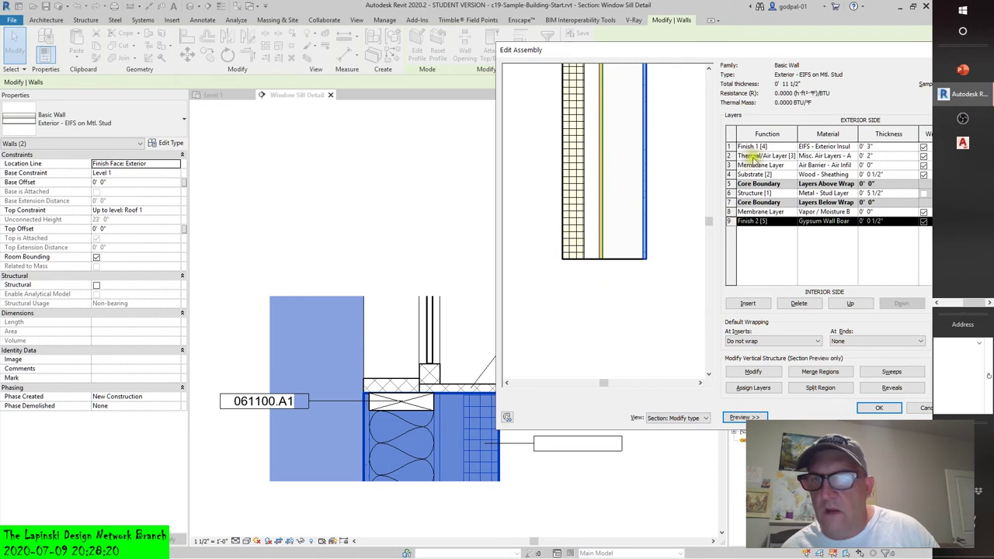
pyautogui.click(730, 147)
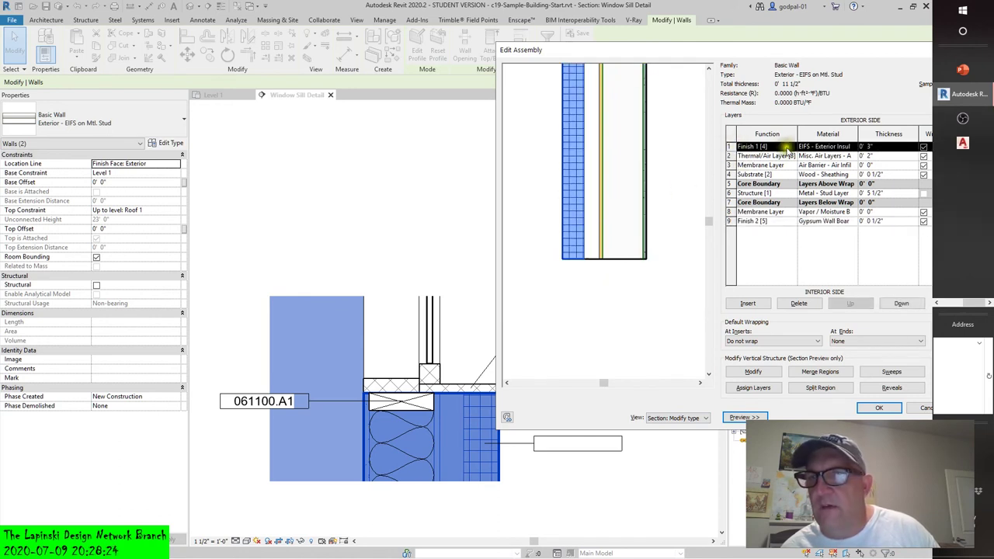
pyautogui.moveTo(856, 136); pyautogui.dragTo(927, 142)
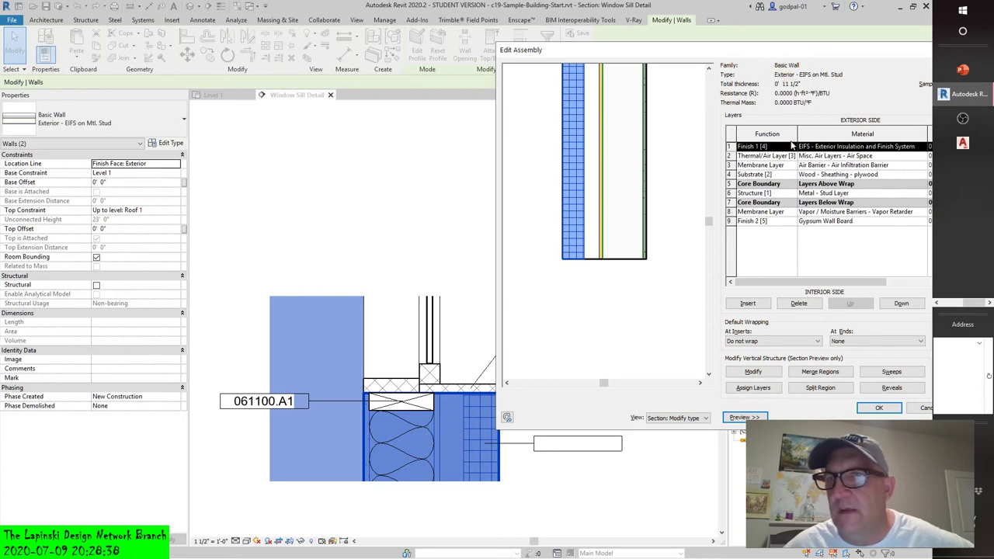
pyautogui.moveTo(628, 53); pyautogui.dragTo(161, 33)
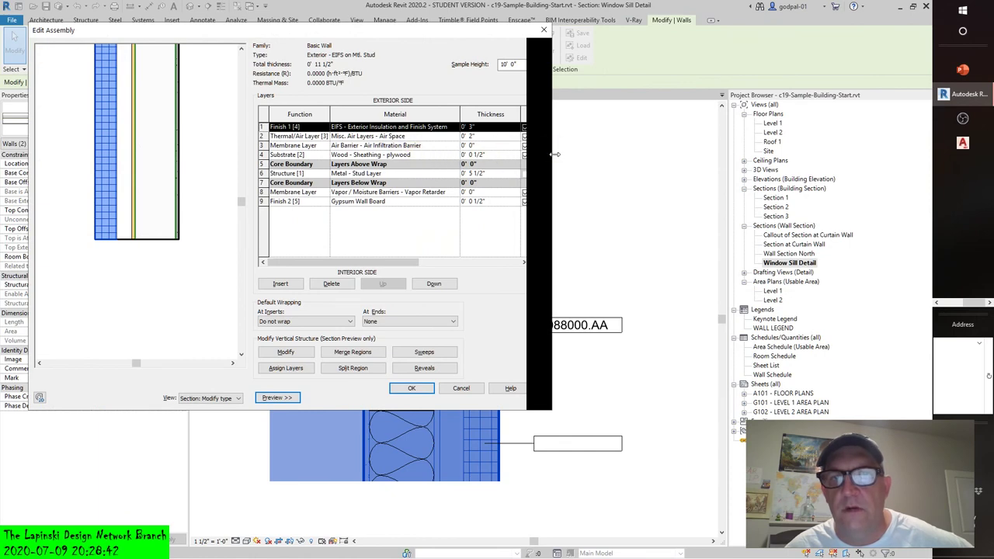
pyautogui.moveTo(552, 154); pyautogui.dragTo(875, 195)
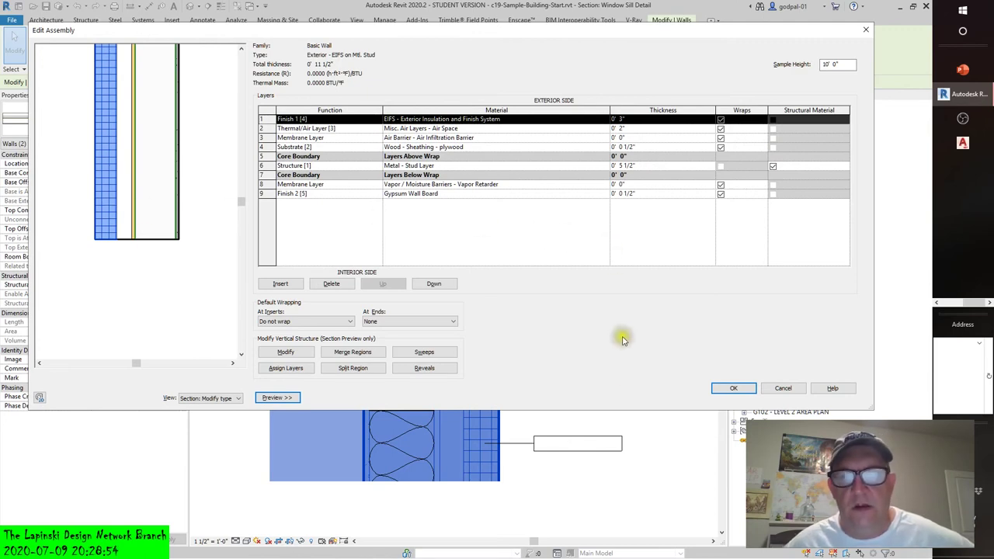
pyautogui.click(782, 389)
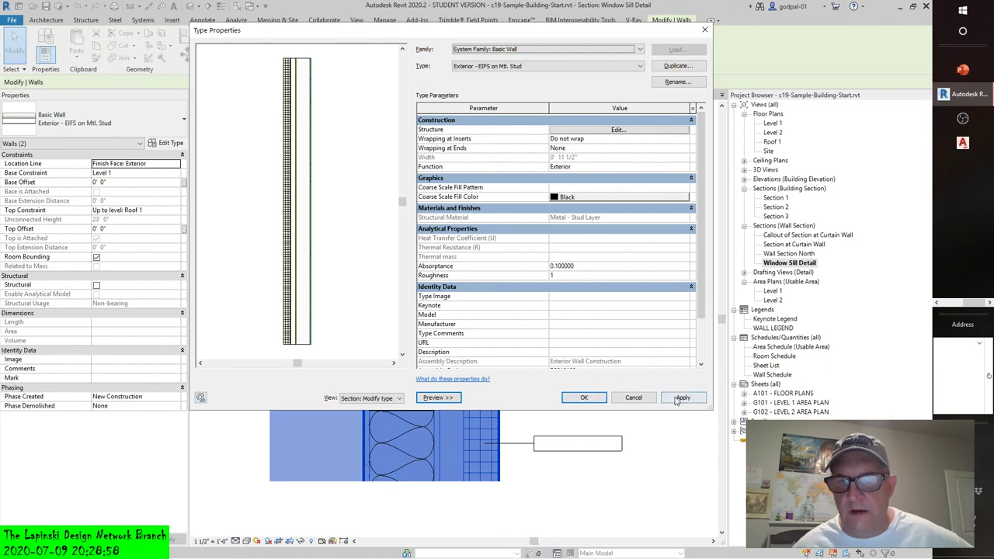
# Close the wall Type Properties without changes and clear the empty keynote tag selection.
pyautogui.click(649, 398)
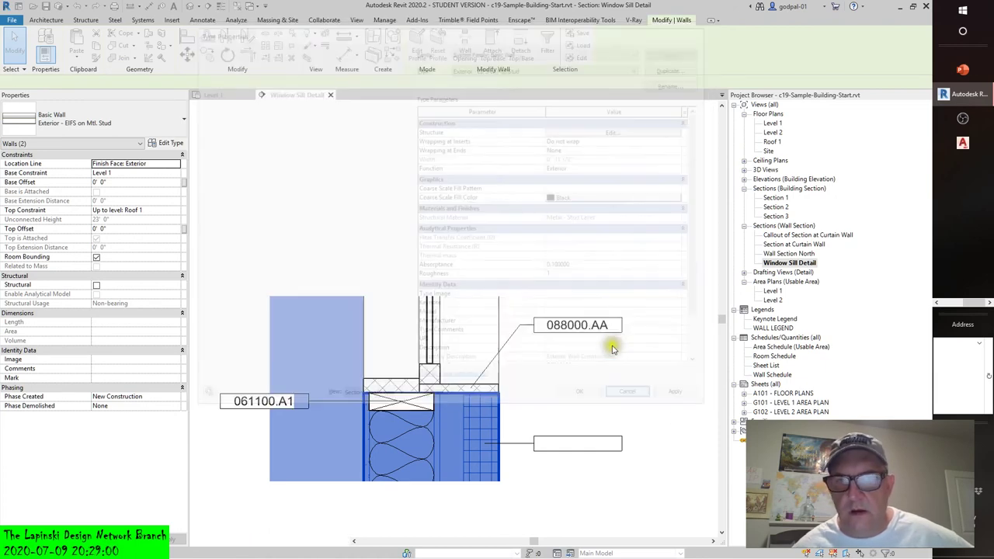
pyautogui.click(553, 449)
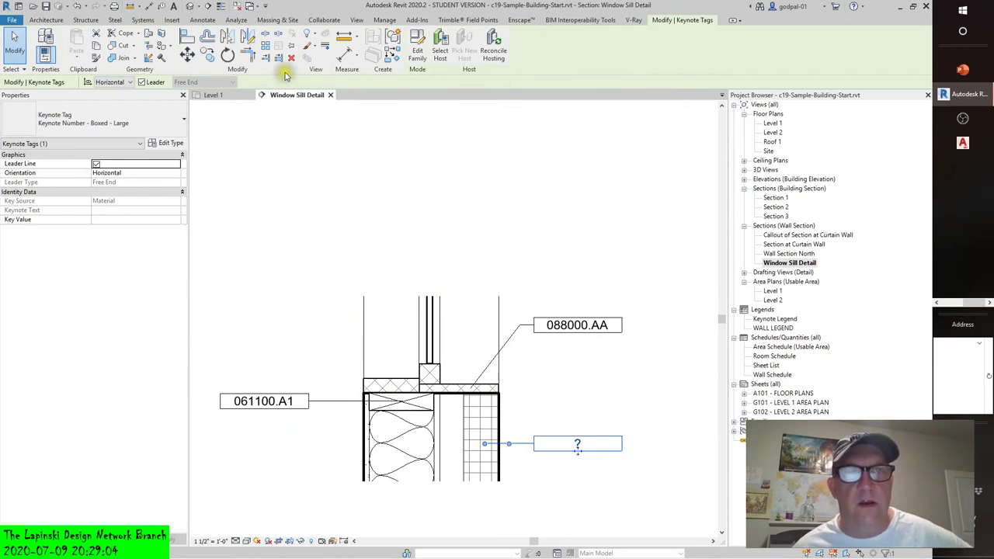
pyautogui.press('Escape')
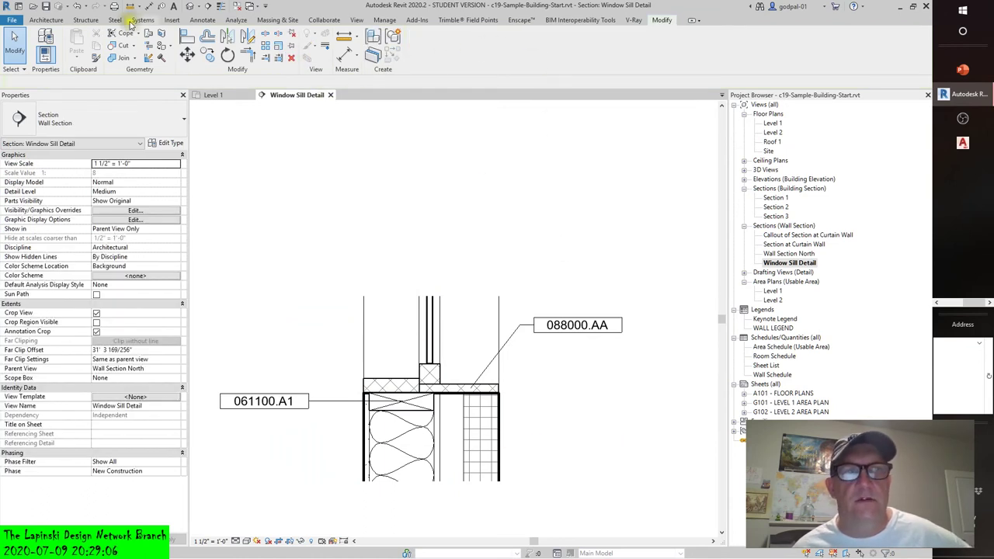
# Start placing a Material Keynote from the Annotate tab's Keynote menu.
pyautogui.click(201, 19)
pyautogui.click(714, 60)
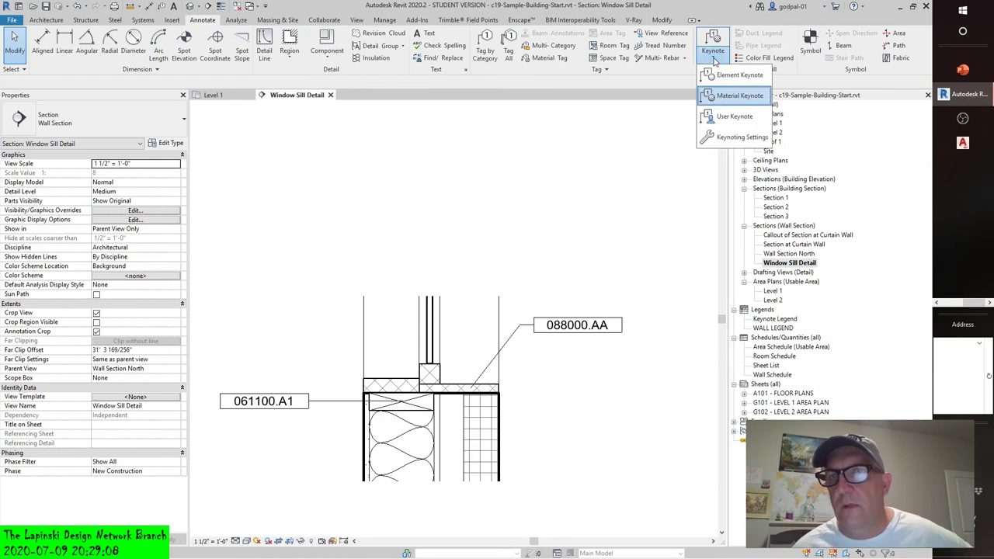
pyautogui.click(728, 96)
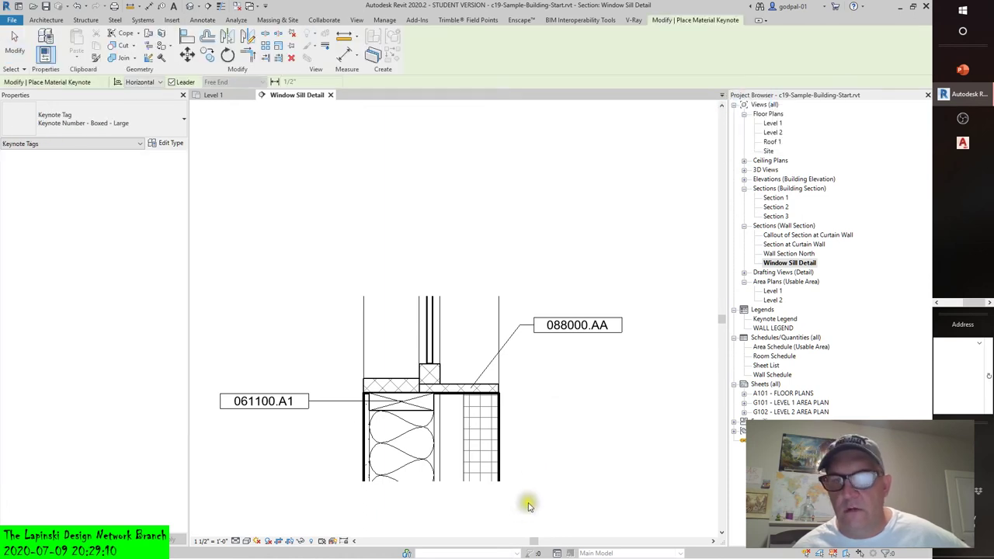
# Anchor a material keynote leader on the wall insulation, place its box, and expand Divisions 03–07 in the list.
pyautogui.click(487, 451)
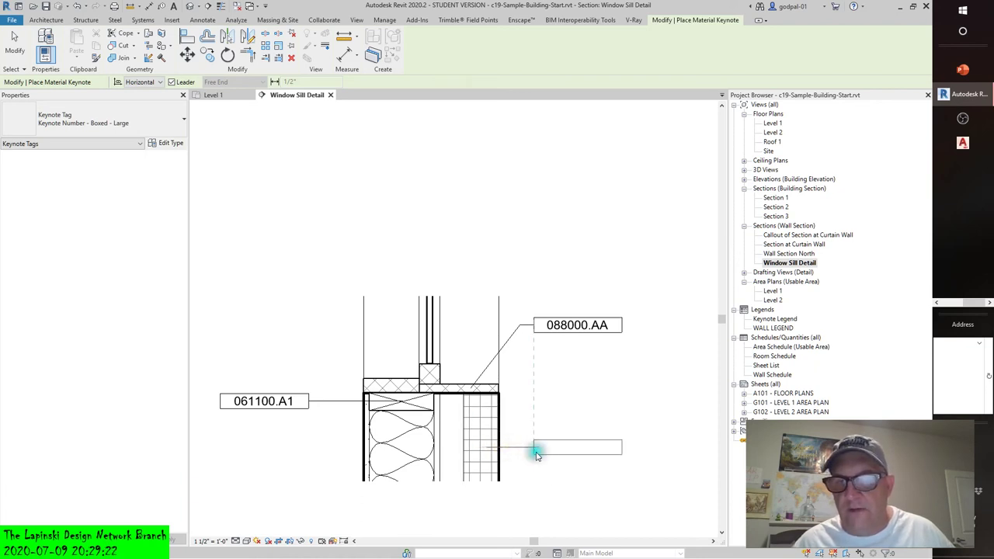
pyautogui.click(536, 456)
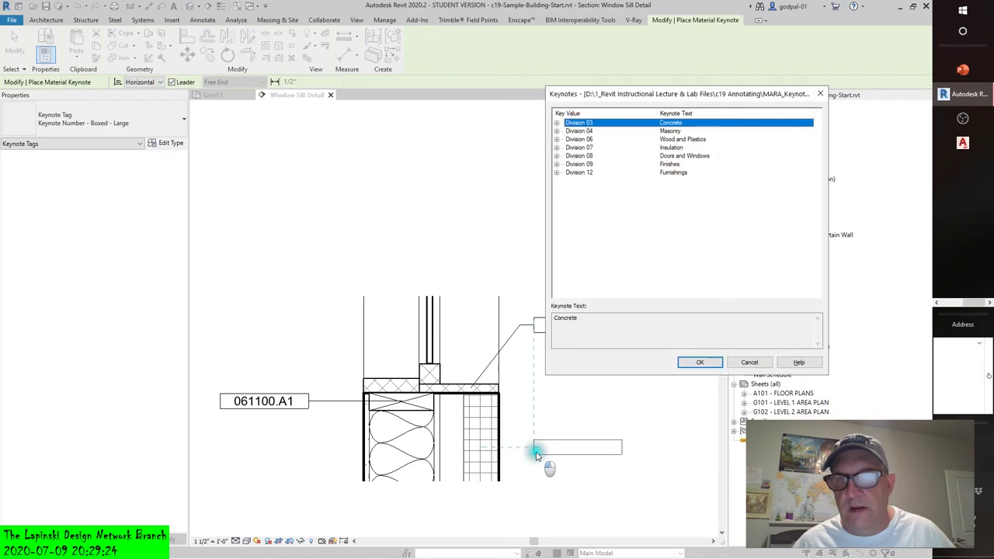
pyautogui.click(556, 147)
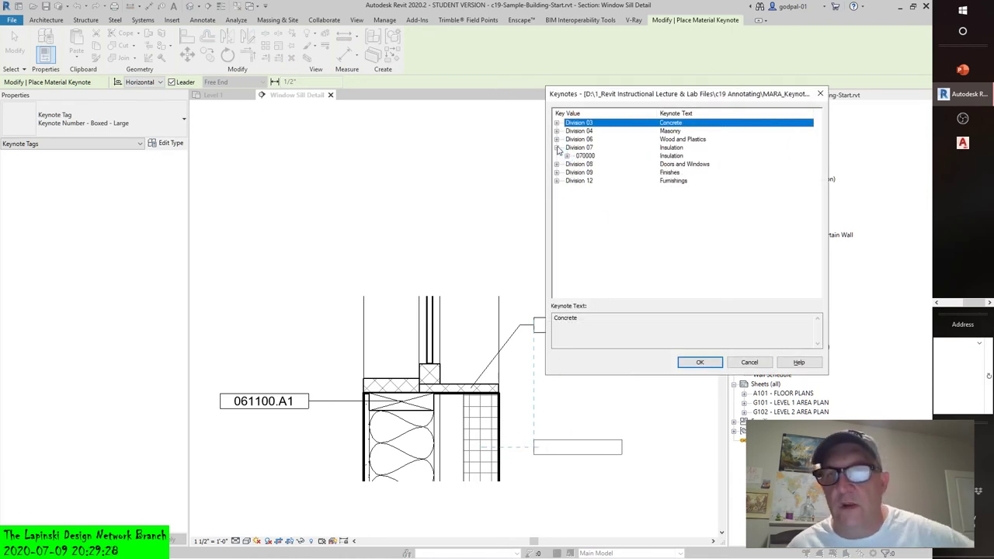
pyautogui.click(567, 156)
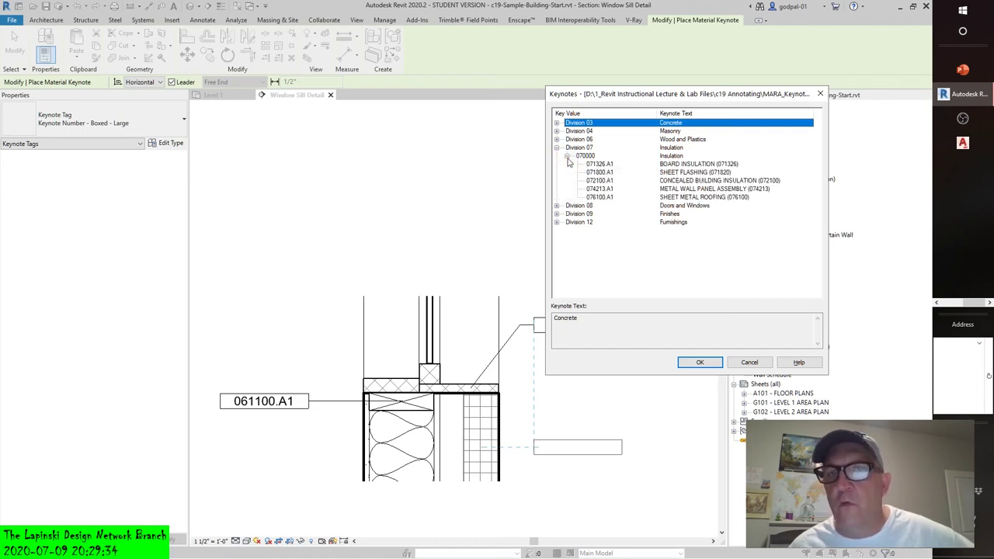
pyautogui.click(556, 139)
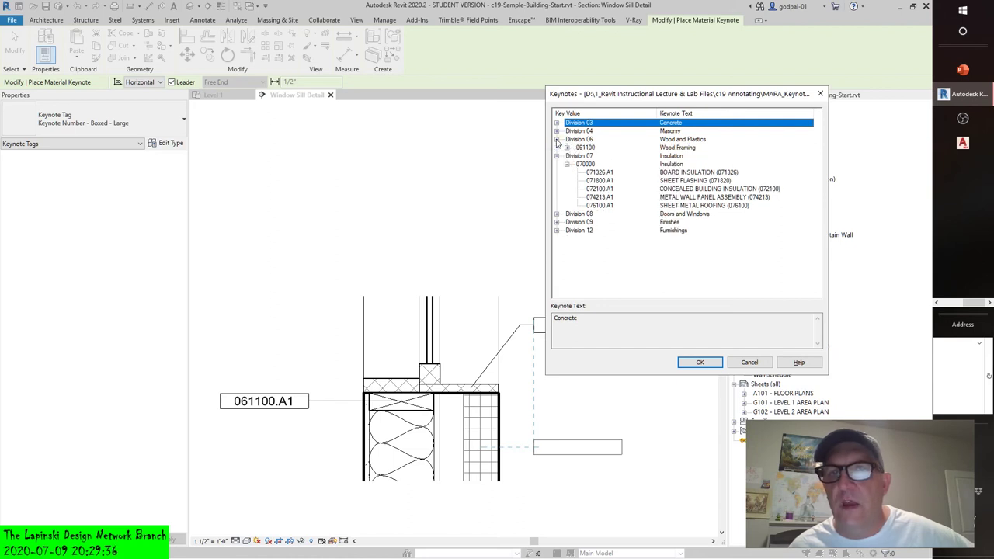
pyautogui.click(556, 131)
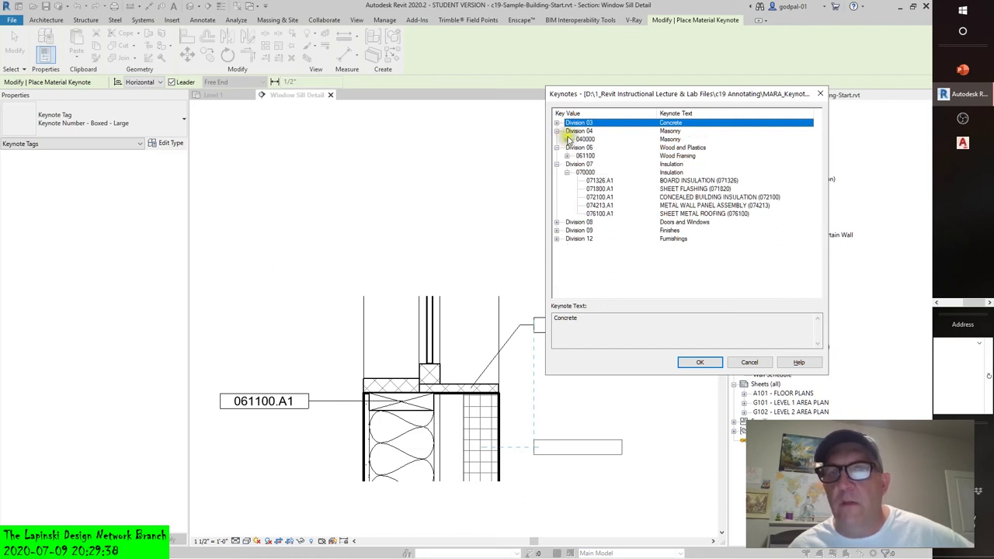
pyautogui.click(567, 139)
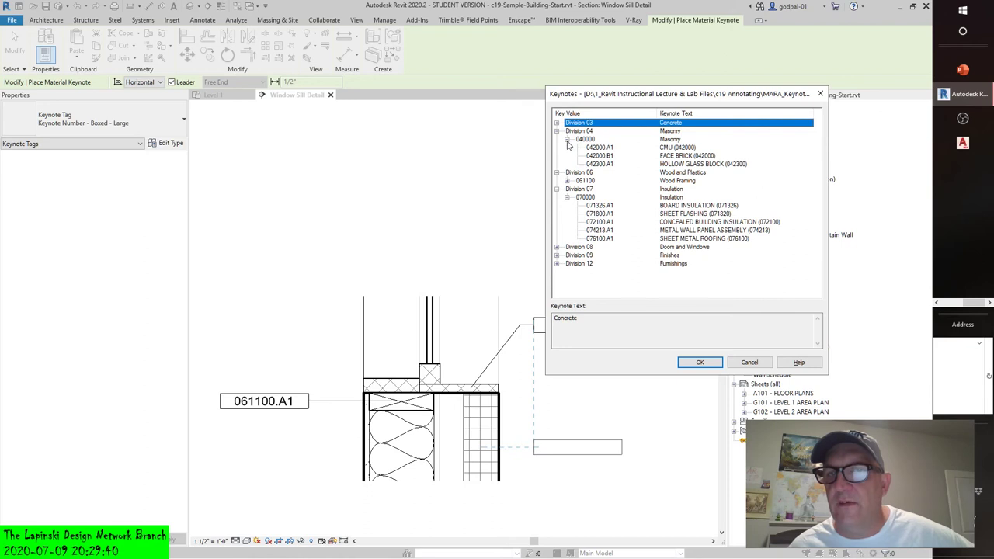
pyautogui.click(566, 180)
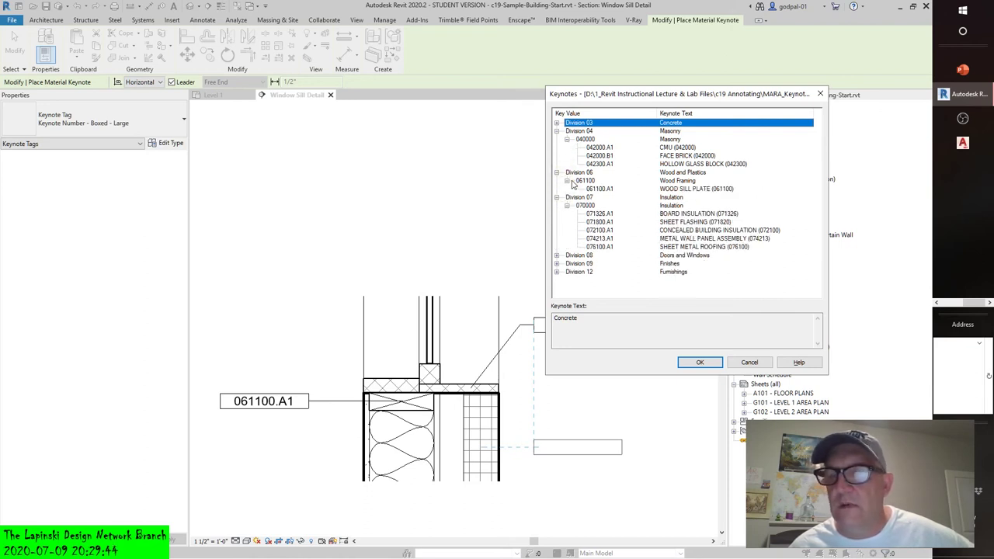
pyautogui.click(556, 123)
pyautogui.click(567, 130)
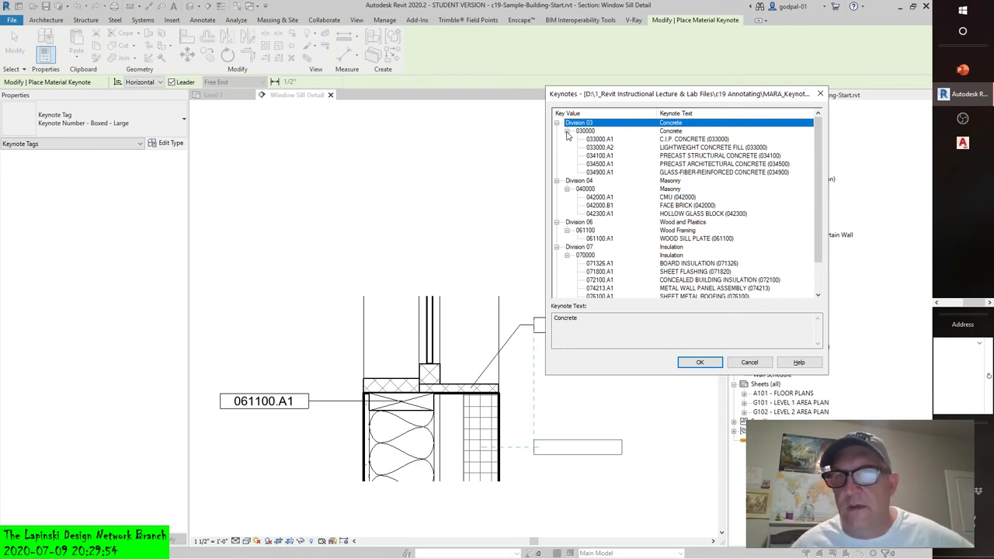
# Choose BOARD INSULATION 071326.A1 as the tag's keynote and confirm it.
pyautogui.scroll(-1, 738, 284)
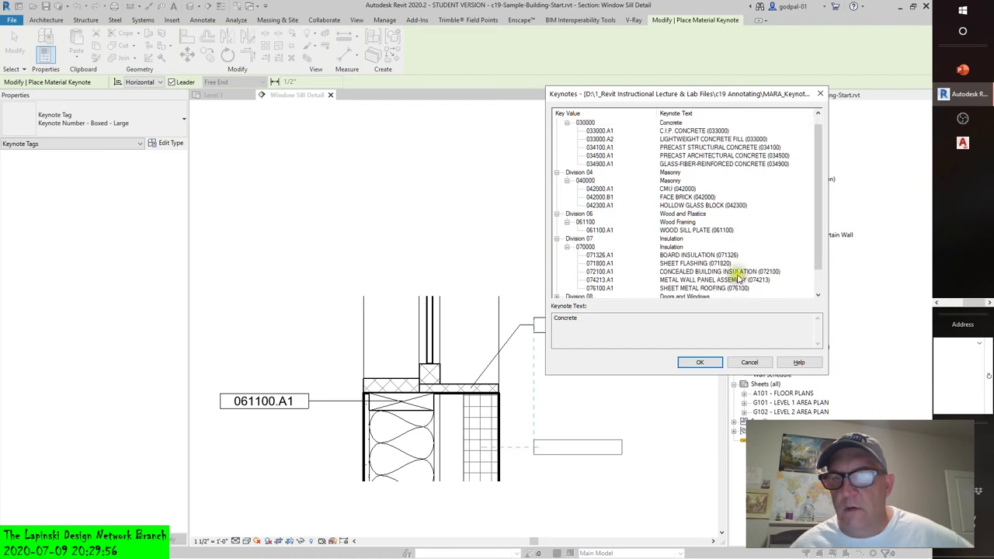
pyautogui.click(677, 257)
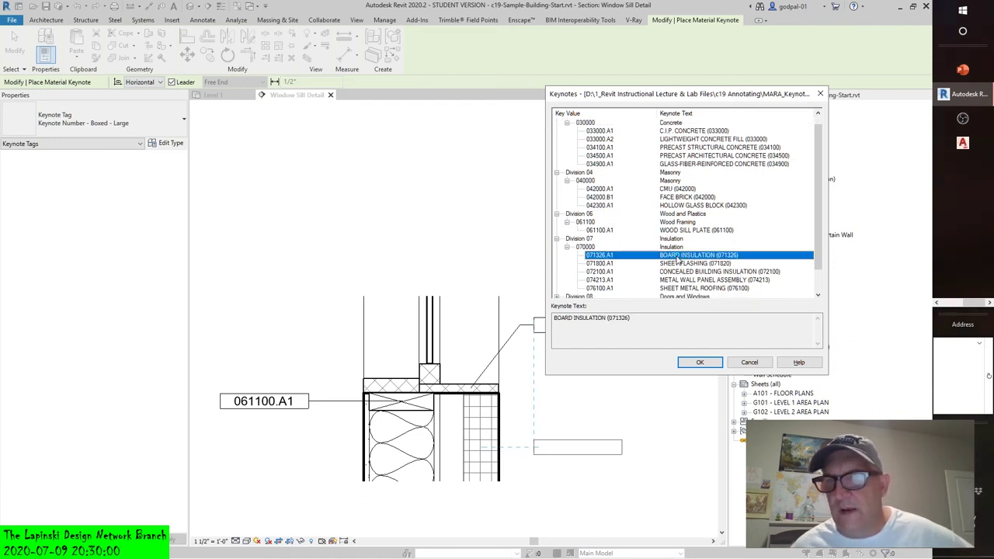
pyautogui.scroll(-1, 679, 261)
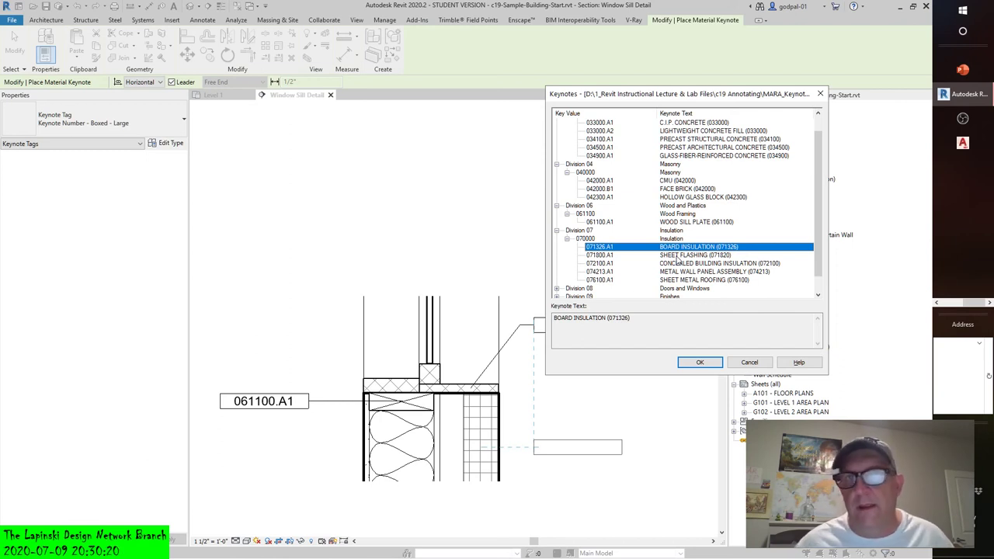
pyautogui.click(698, 363)
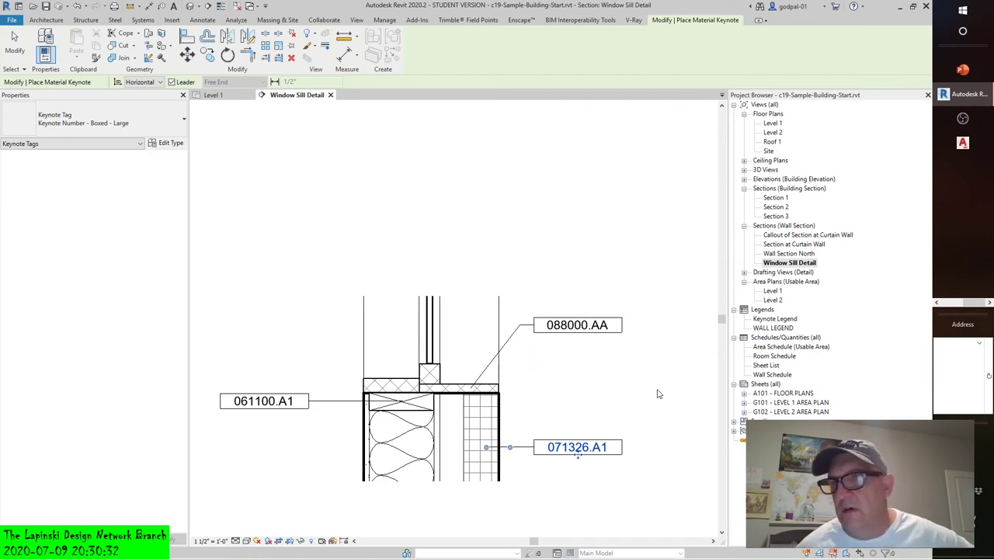
# Recentre the sill detail showing tags 088000.AA, 061100.A1 and 071326.A1, then bring up the screen recorder.
pyautogui.scroll(-1, 612, 386)
pyautogui.moveTo(613, 386)
pyautogui.mouseDown(button='middle')
pyautogui.moveTo(635, 277)
pyautogui.moveTo(623, 277)
pyautogui.mouseUp(button='middle')
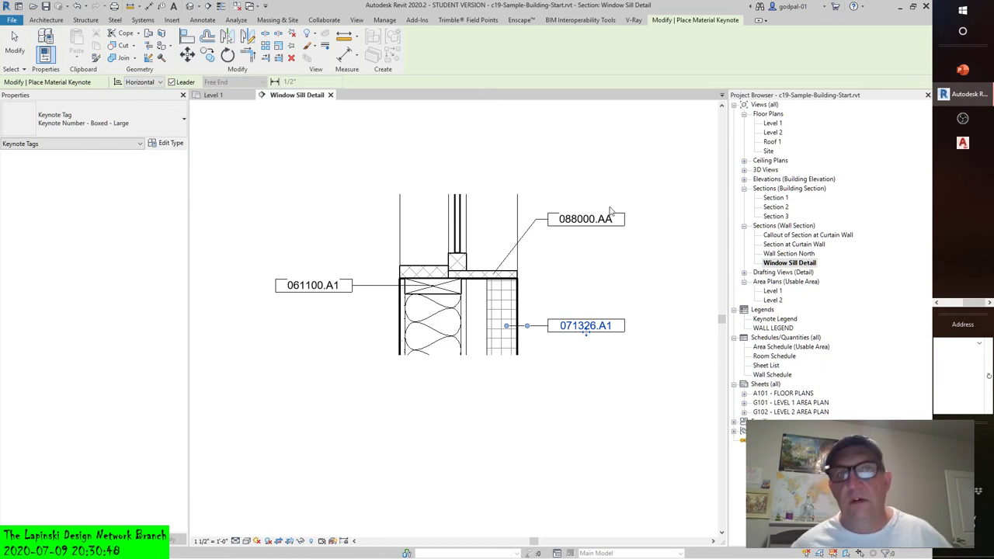
pyautogui.click(952, 305)
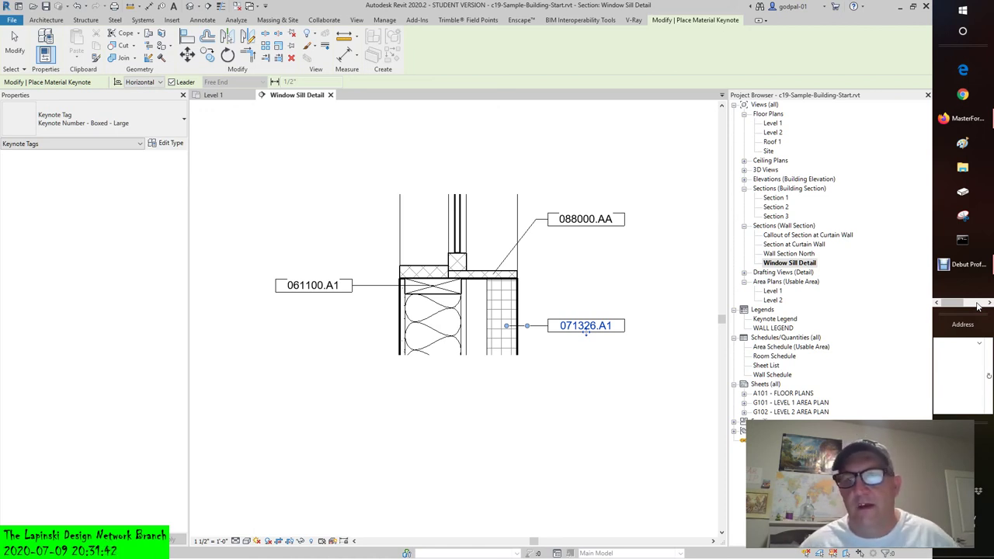
pyautogui.click(959, 266)
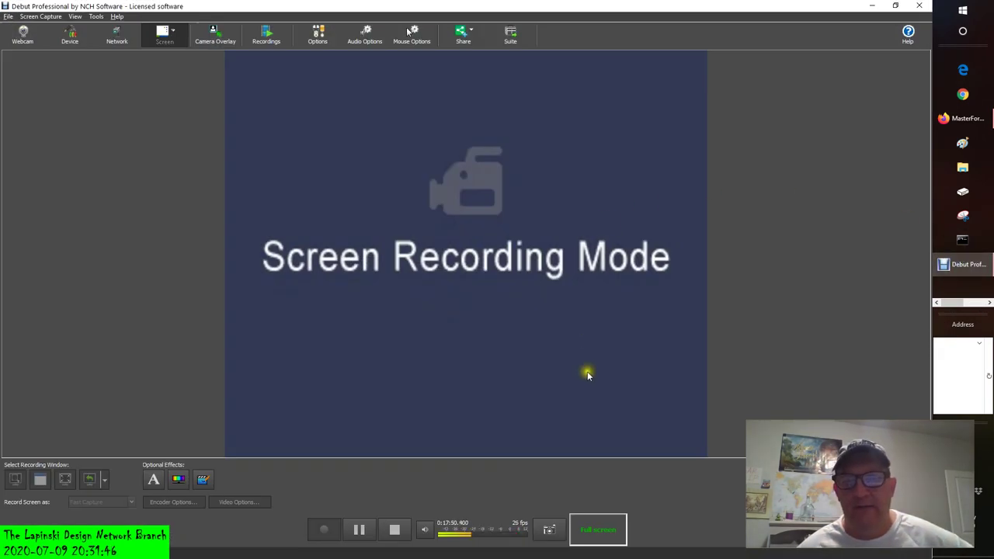